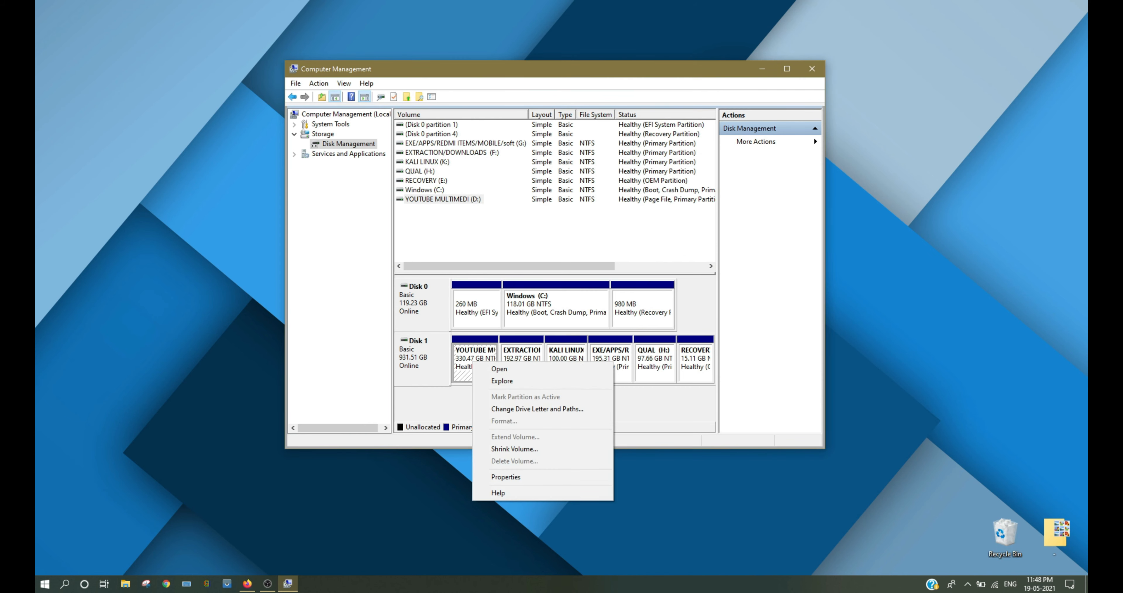
- Shrink the YOUTUBE MULTIMEDI (D:) volume on Disk 1 by 3000 MB
left_click(514, 448)
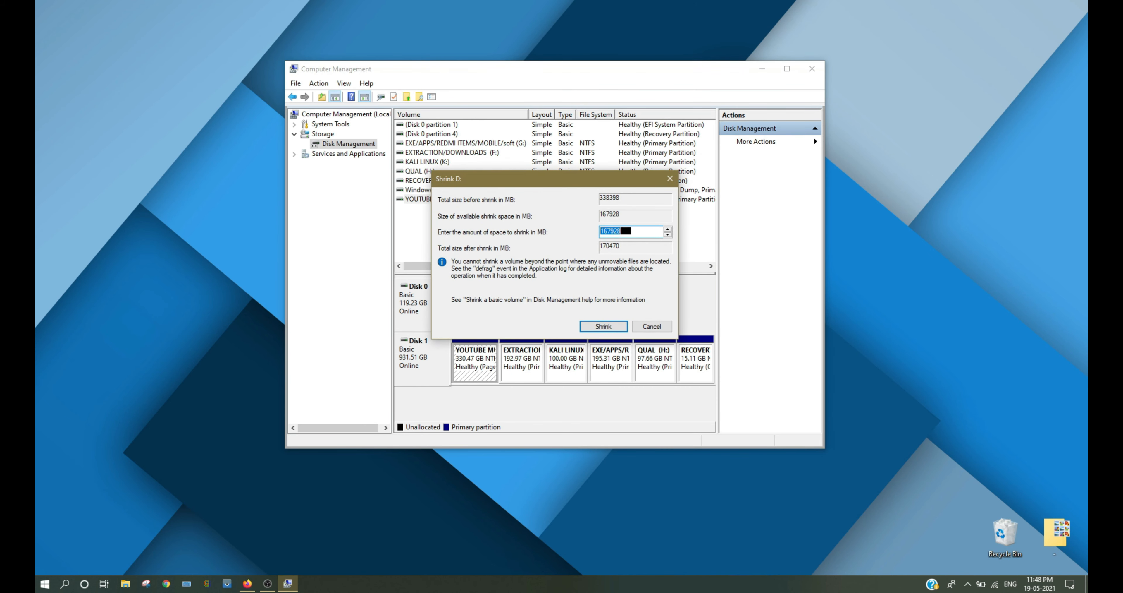
key("BackSpace")
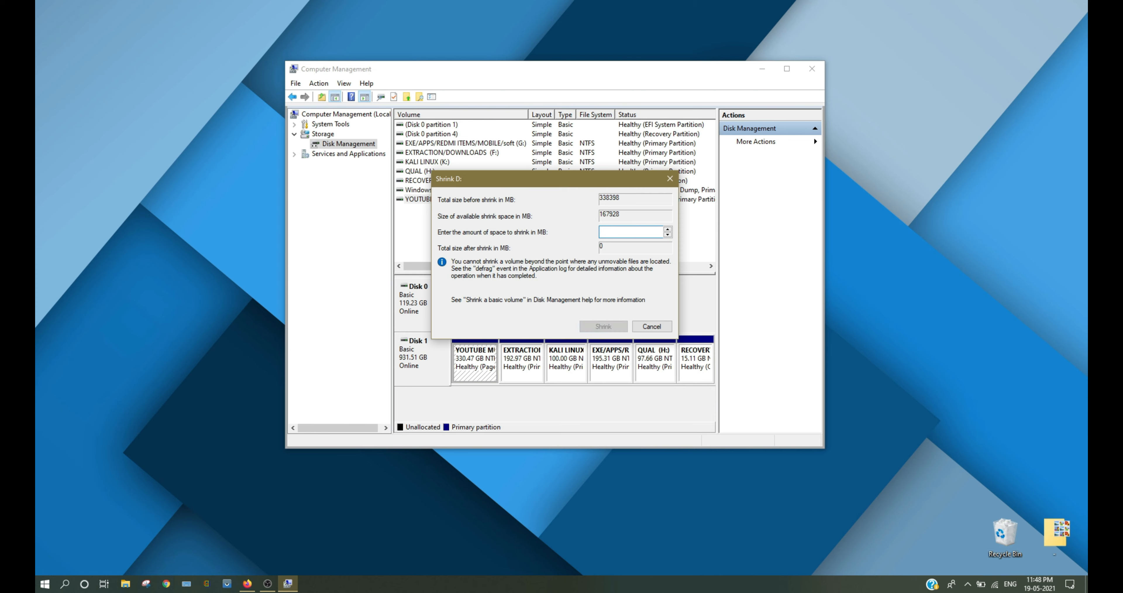
type("3000")
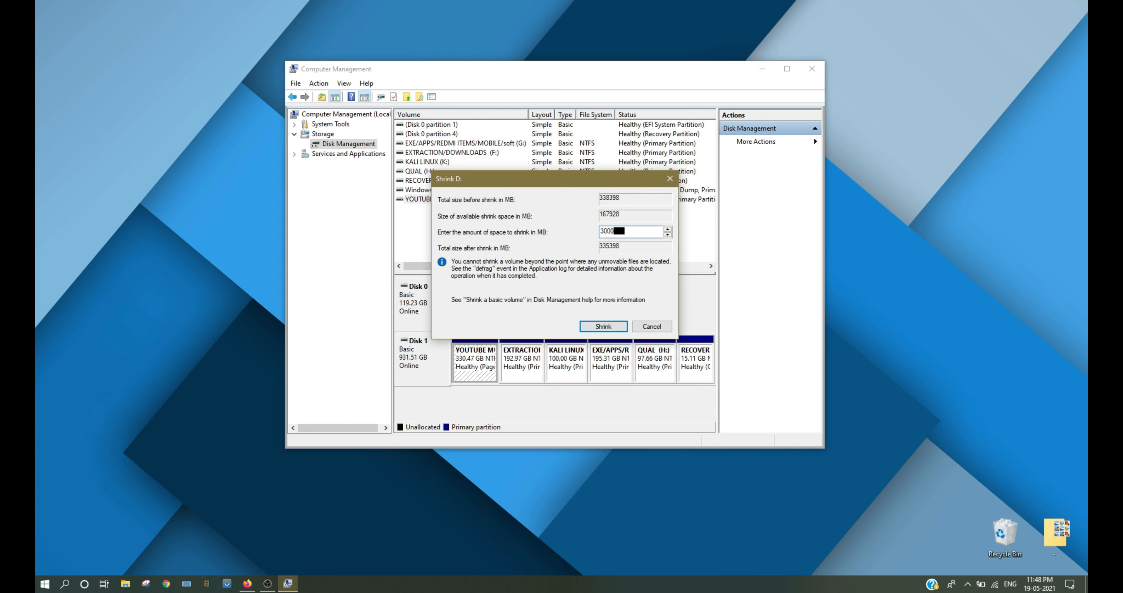
key("Return")
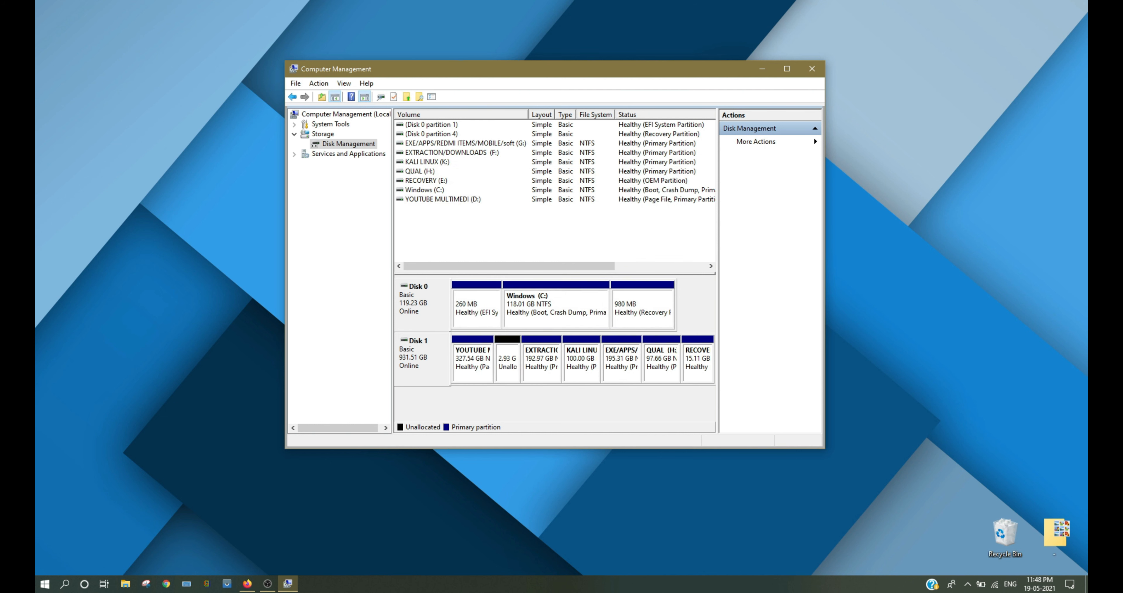
- Set up a new simple volume in Disk 1's unallocated space, keeping the size of 2999 MB and drive letter I
right_click(510, 360)
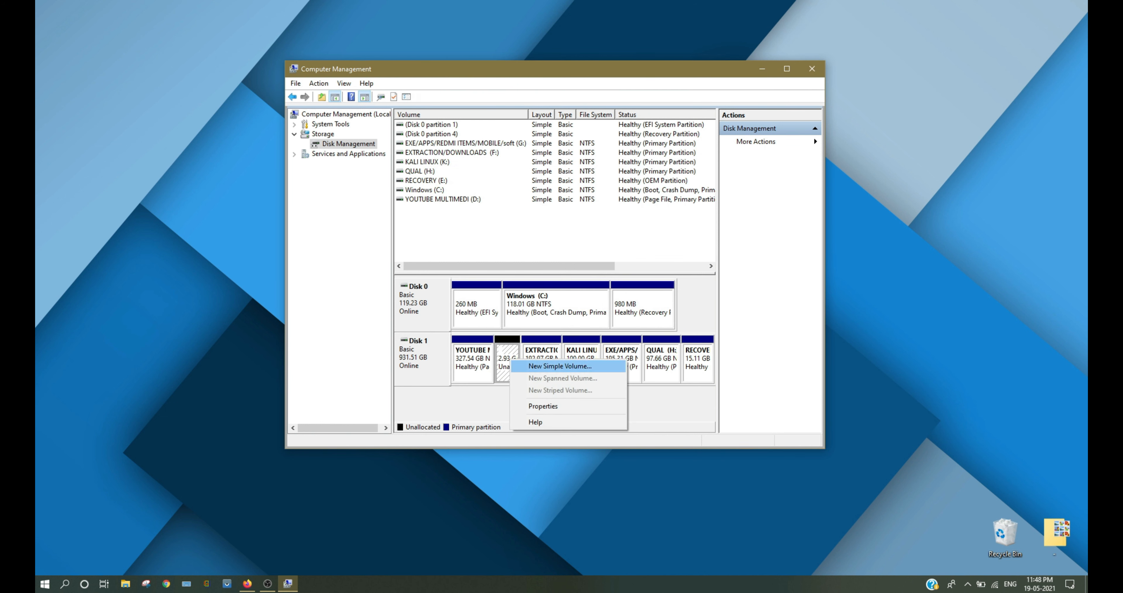
key("Return")
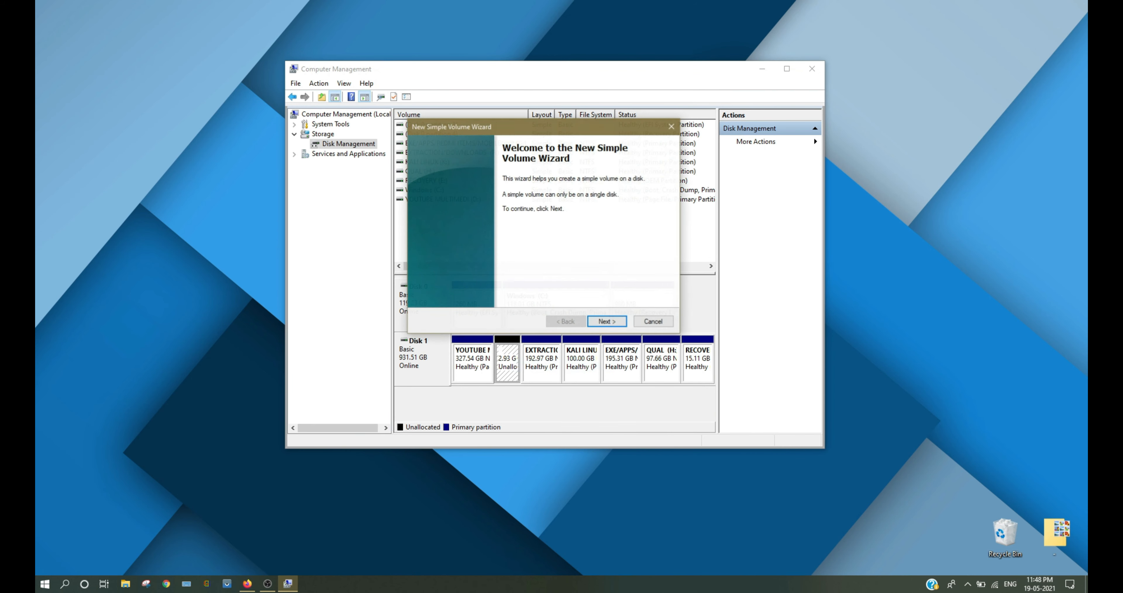
key("Return")
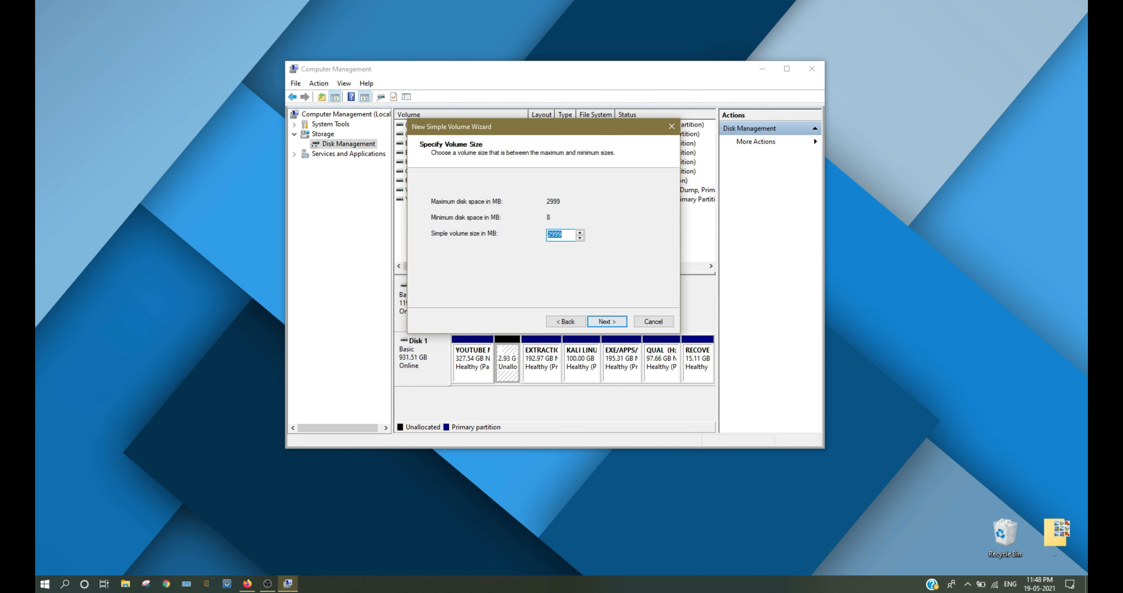
key("Return")
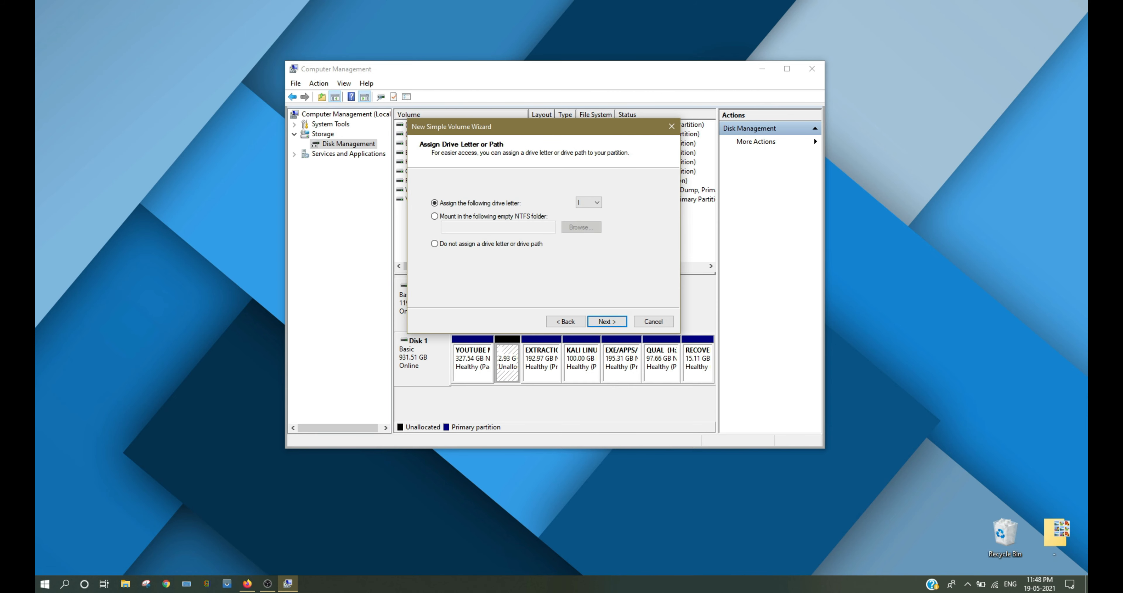
left_click(608, 321)
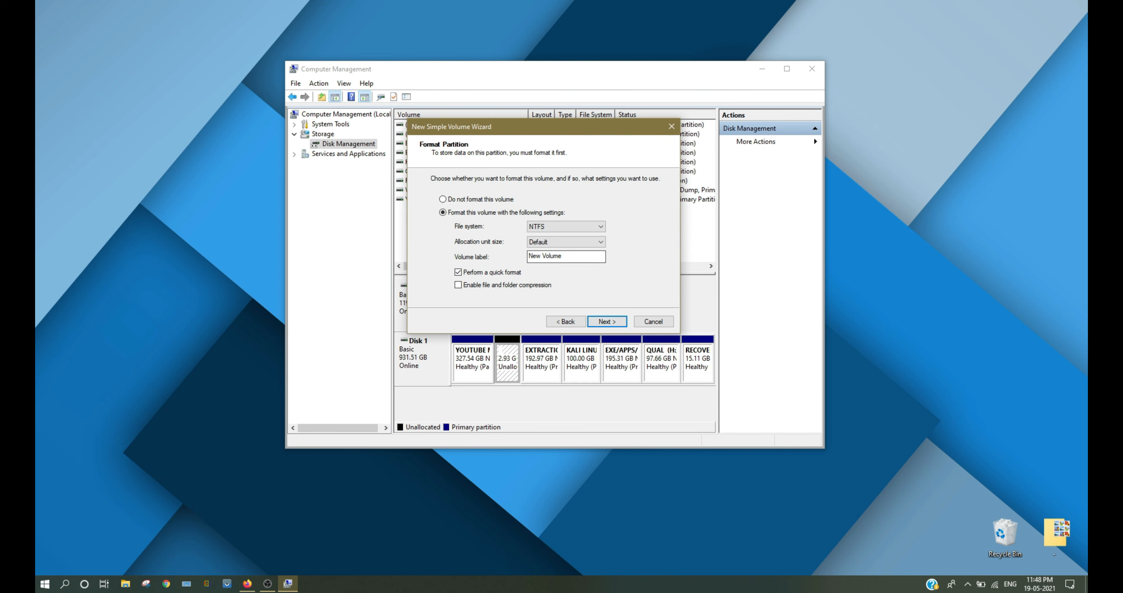
- Label the new volume "win xp", keep the NTFS quick format settings, and finish creating it
left_click(567, 257)
key("BackSpace")
key("BackSpace")
key("BackSpace")
key("BackSpace")
key("BackSpace")
key("BackSpace")
key("BackSpace")
key("BackSpace")
key("BackSpace")
key("BackSpace")
type("win xp")
left_click(607, 321)
left_click(607, 322)
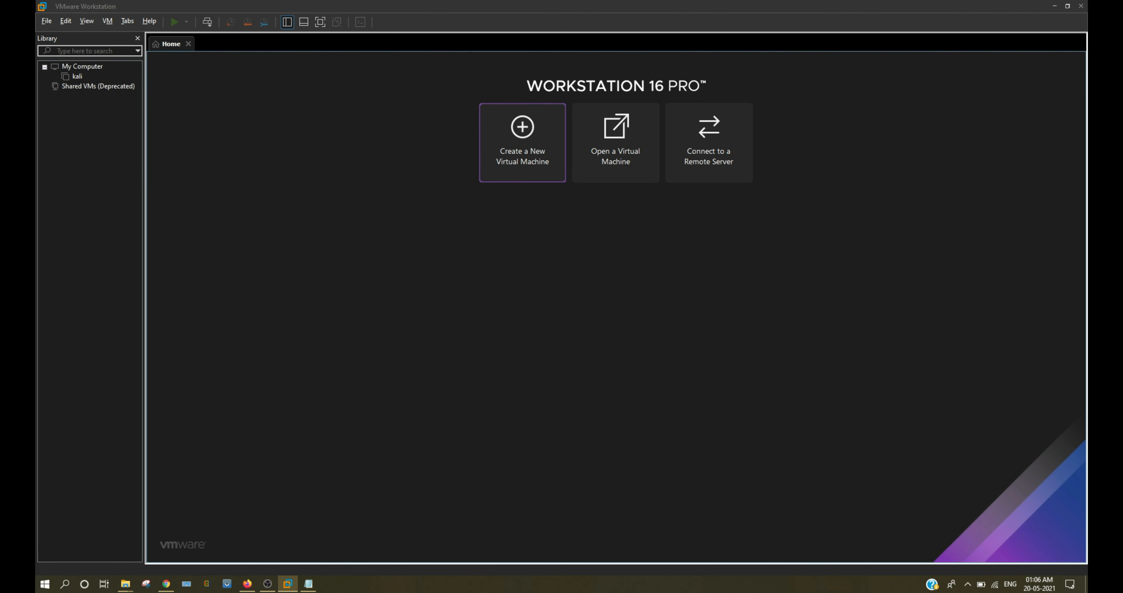
- Start a custom (advanced) virtual machine in VMware Workstation with Workstation 16.x hardware compatibility
left_click(523, 142)
left_click(560, 304)
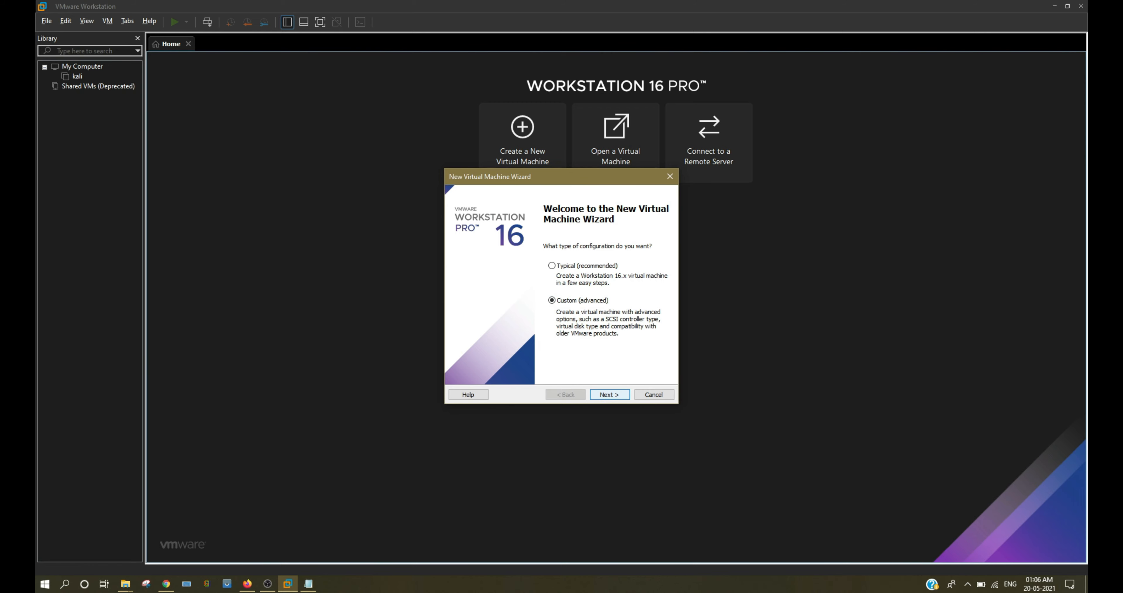
left_click(609, 394)
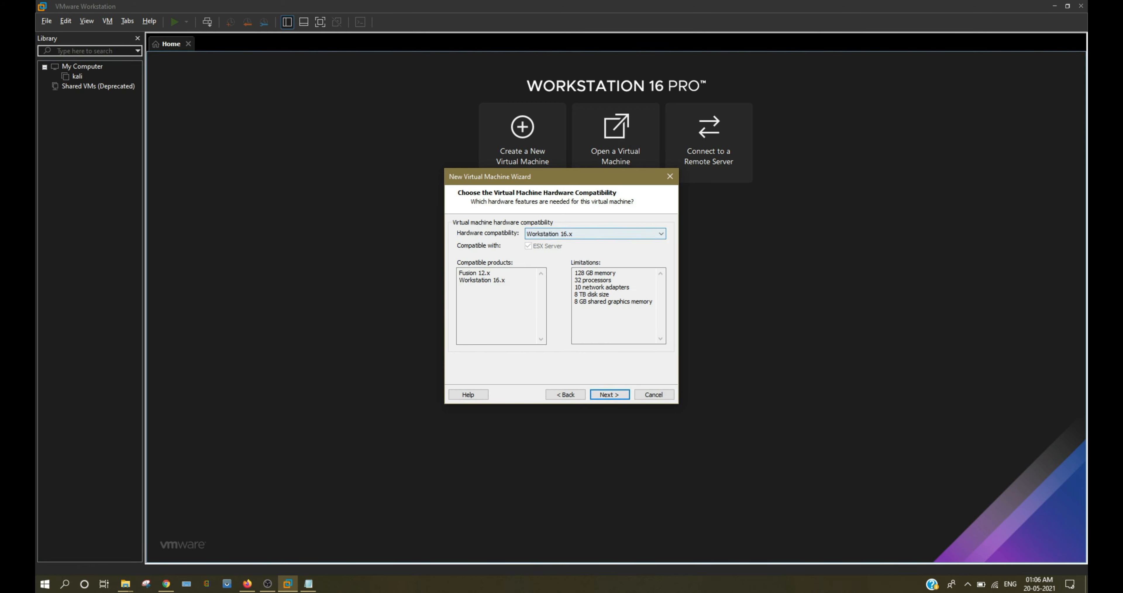
left_click(596, 233)
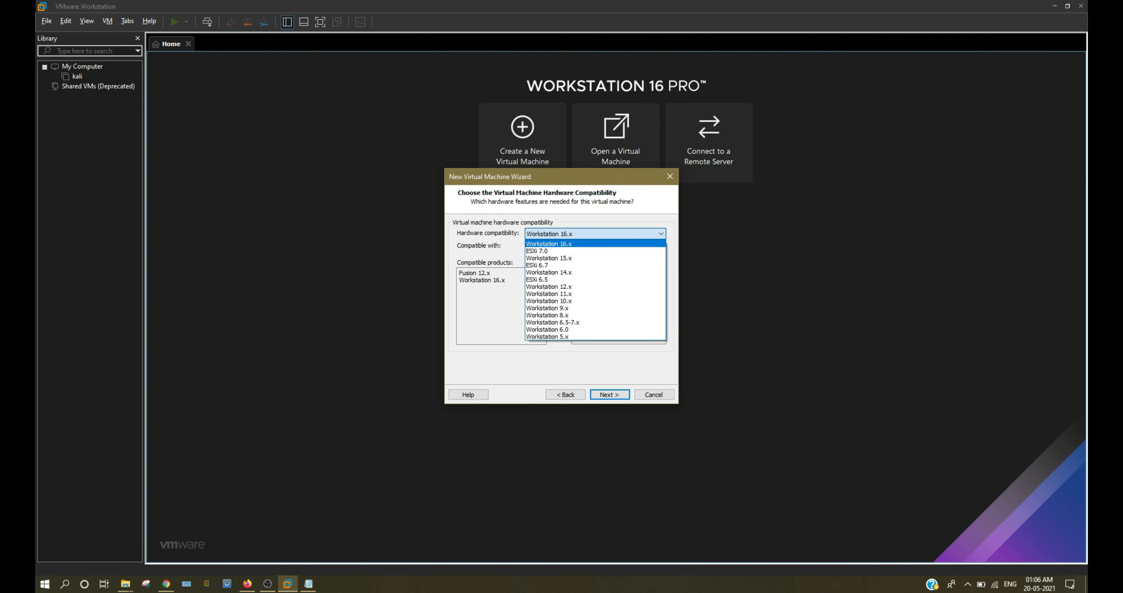
left_click(588, 243)
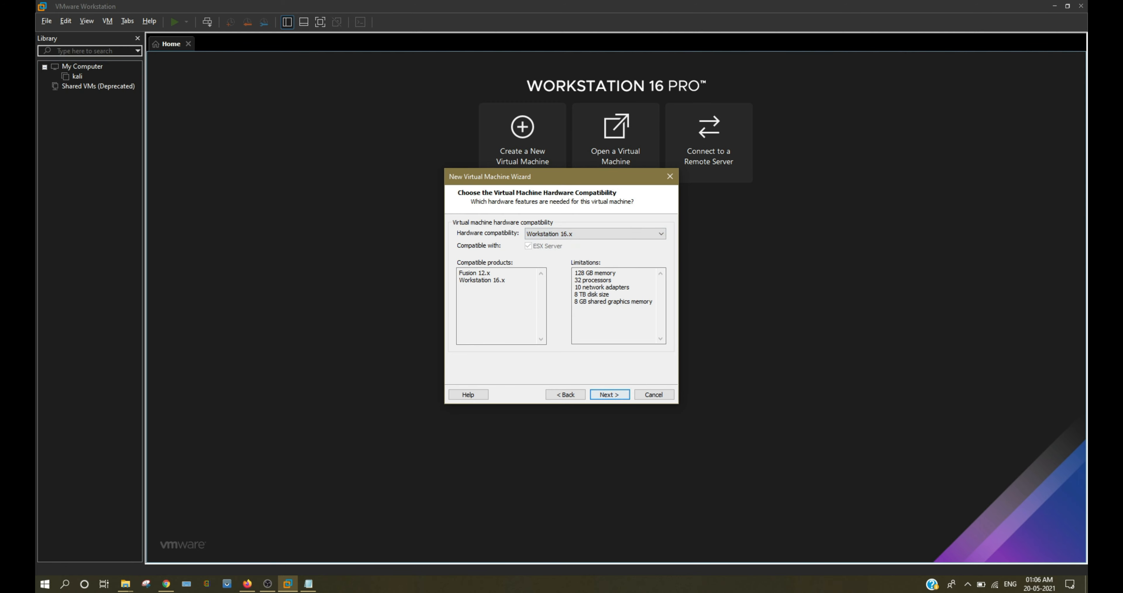
left_click(609, 394)
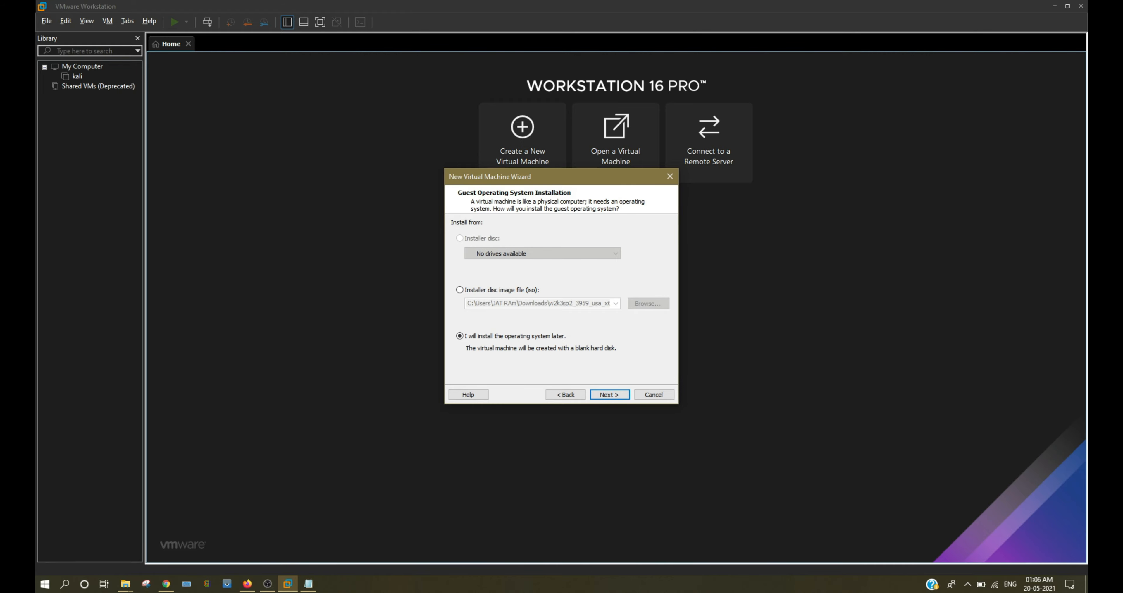
- Choose the Windows XP Professional 64-bit Corporate Edition ISO in Downloads as the installer disc image
left_click(479, 290)
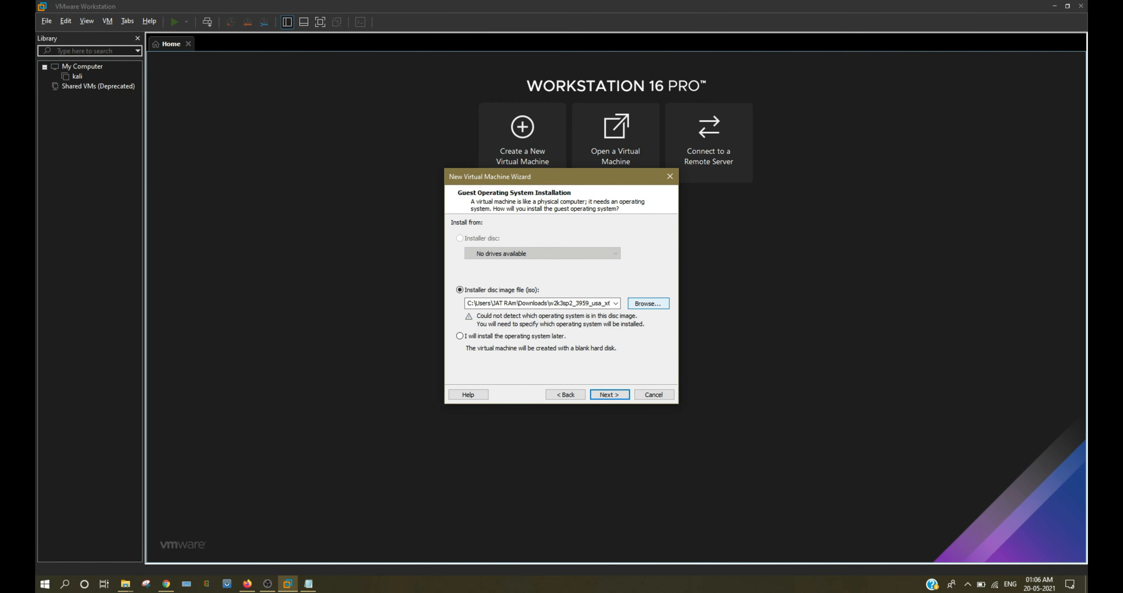
left_click(649, 303)
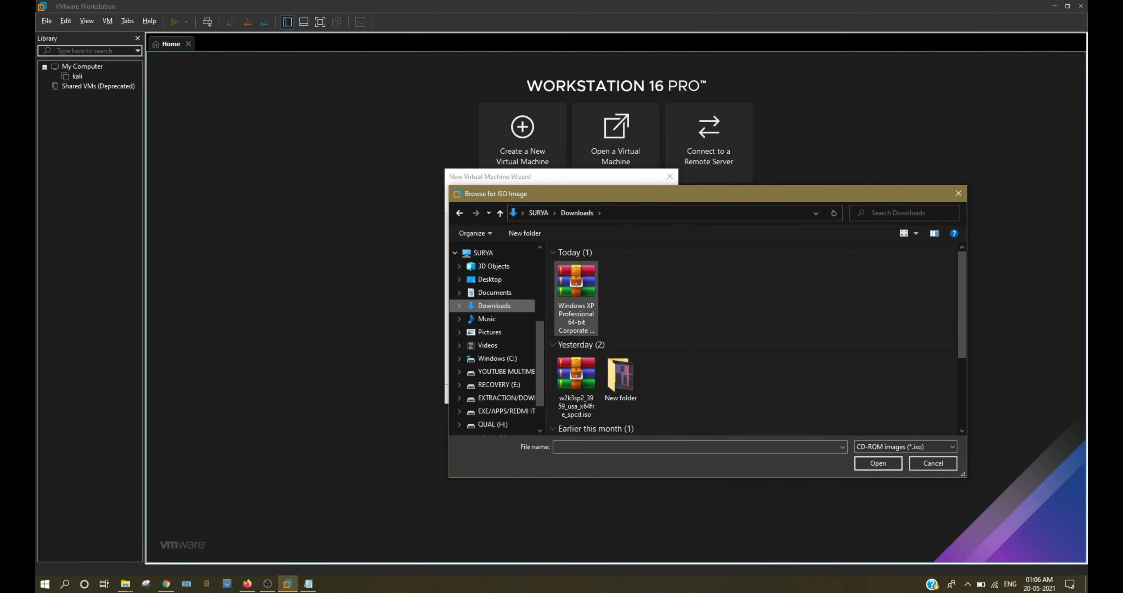
left_click(577, 283)
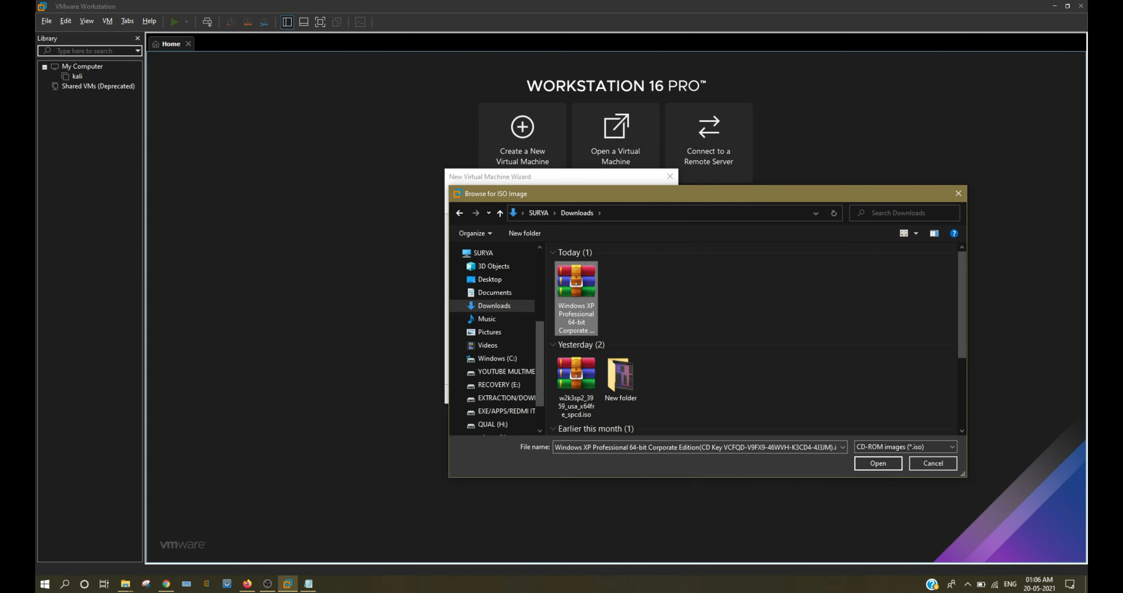
double_click(577, 283)
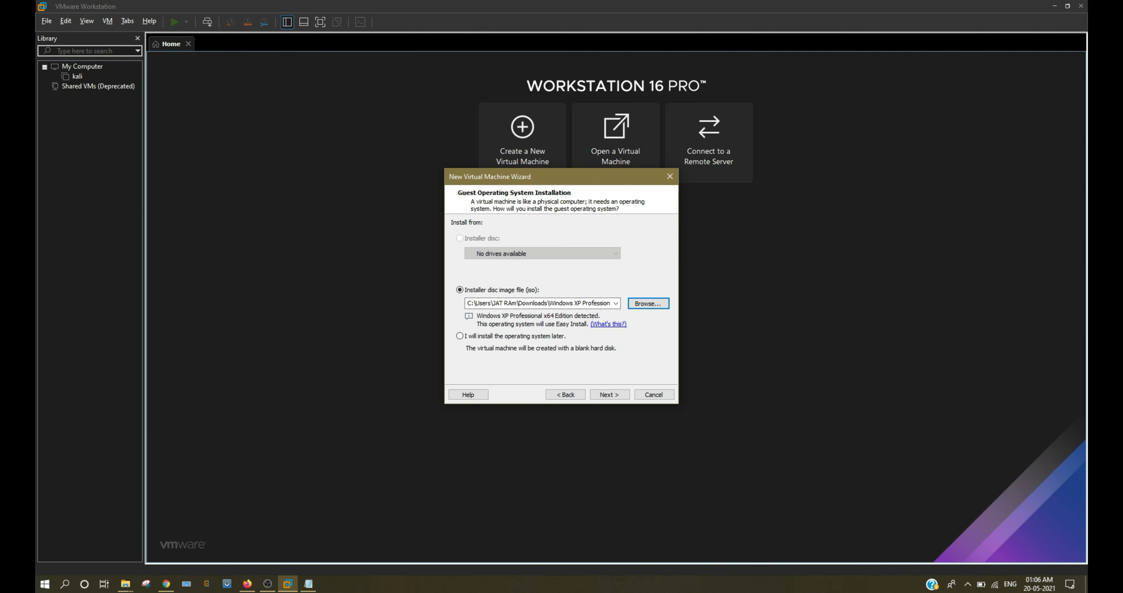
left_click(610, 394)
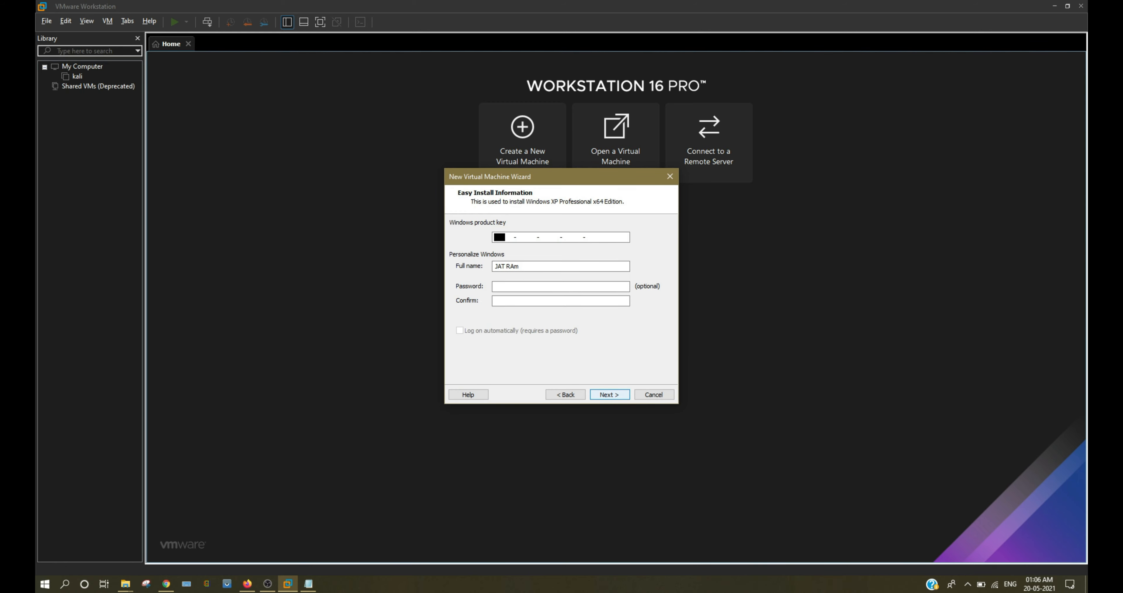
- Copy the separate last serial key from serial keys.txt in Notepad and paste it as the Windows product key
left_click(520, 237)
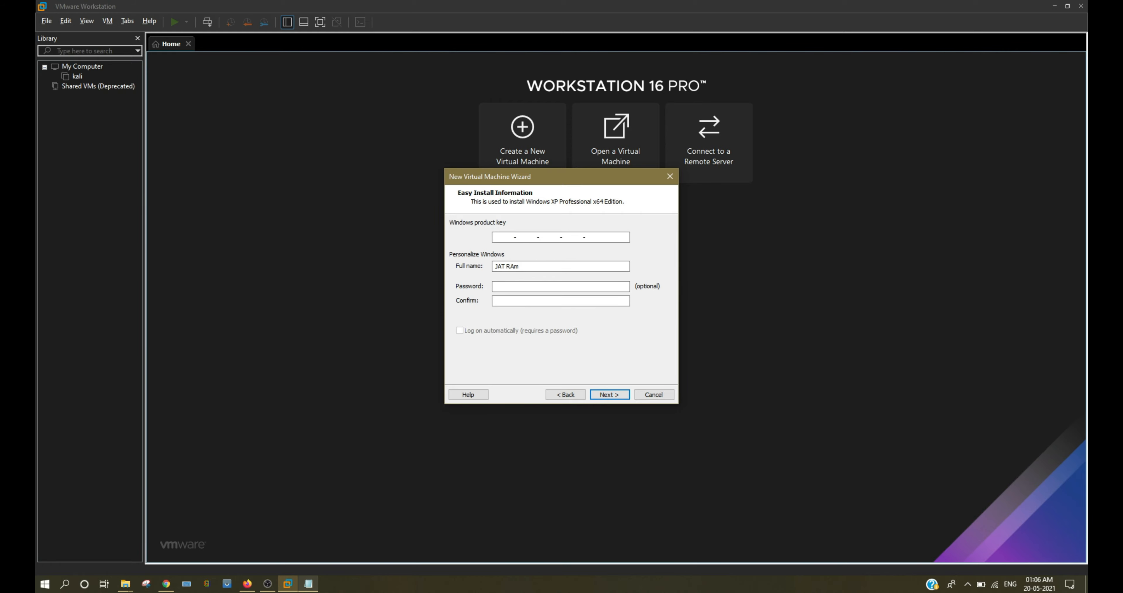
left_click(308, 584)
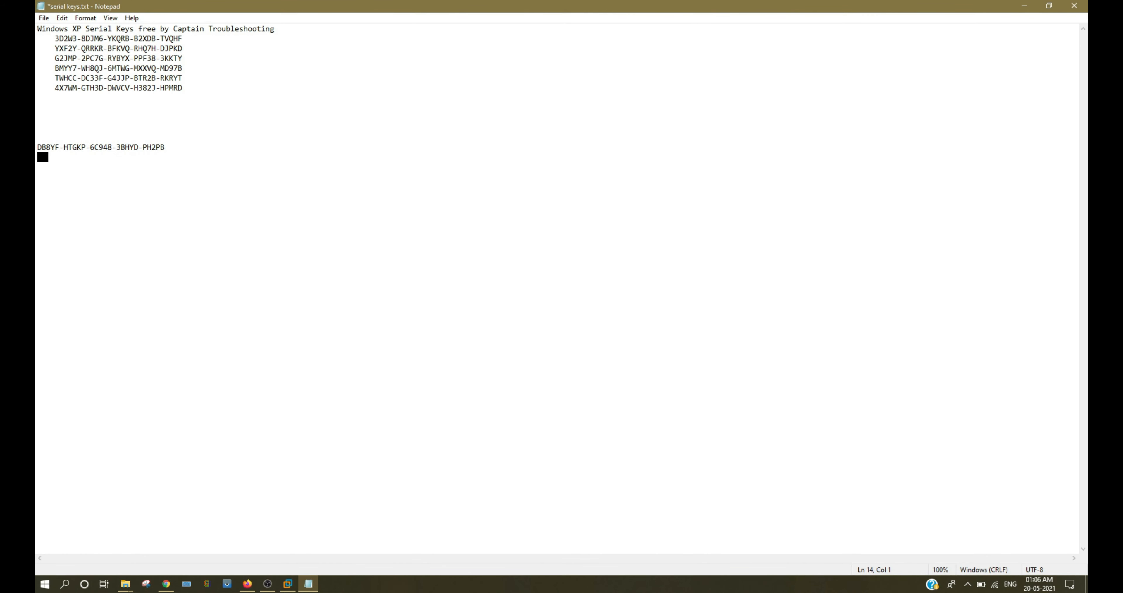
left_click_drag(165, 147, 37, 147)
right_click(51, 148)
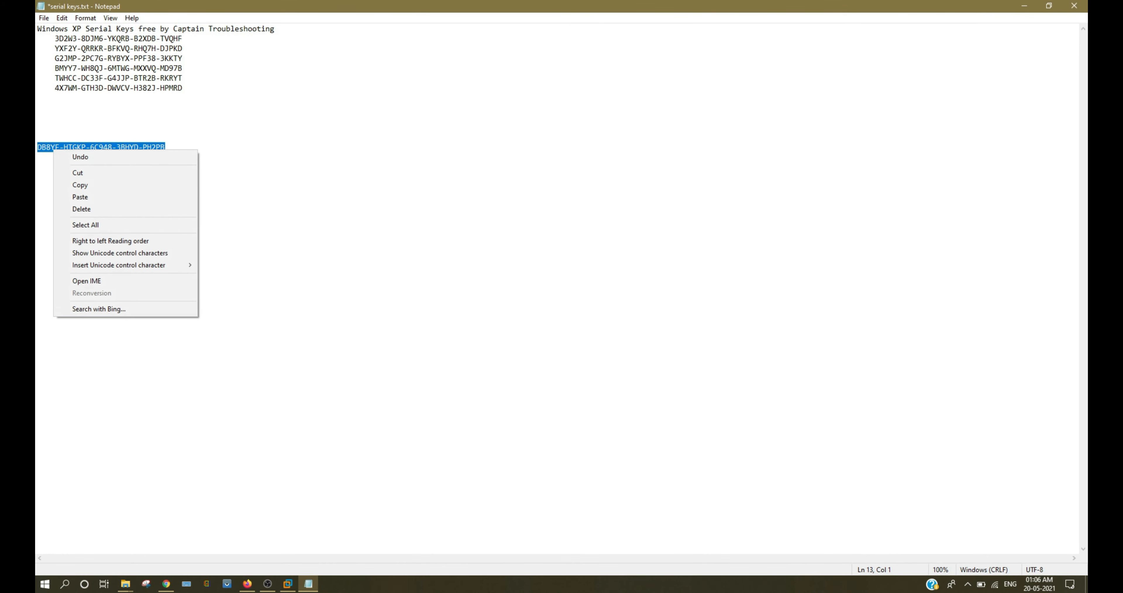
left_click(78, 184)
key("alt+Tab")
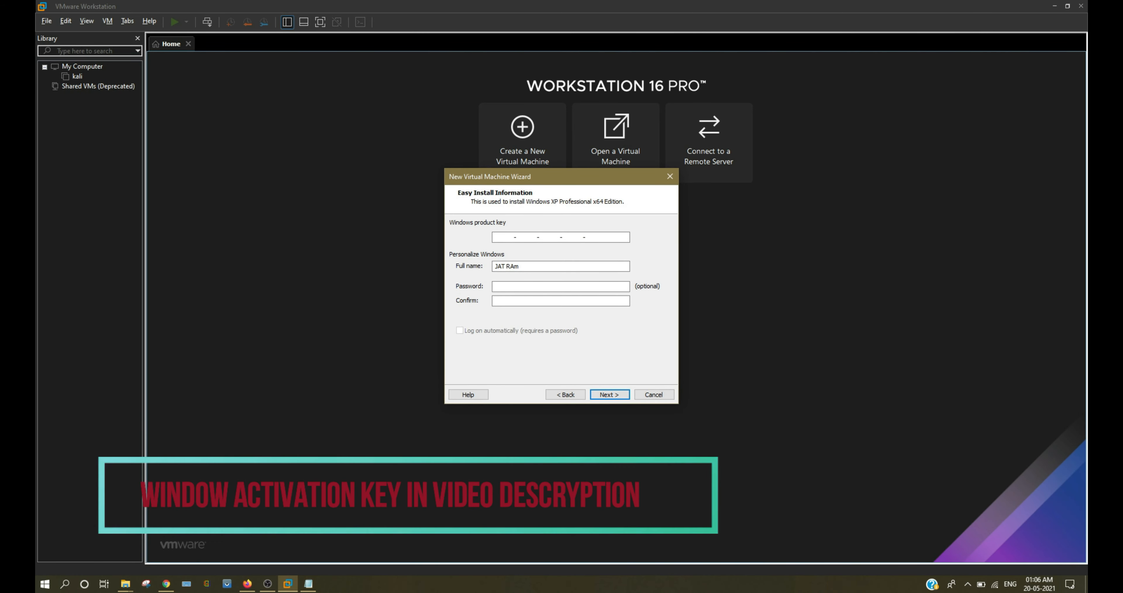
key("ctrl+v")
- Replace the prefilled full name with the desired user name, leave the password blank, and accept the Easy Install information
key("Tab")
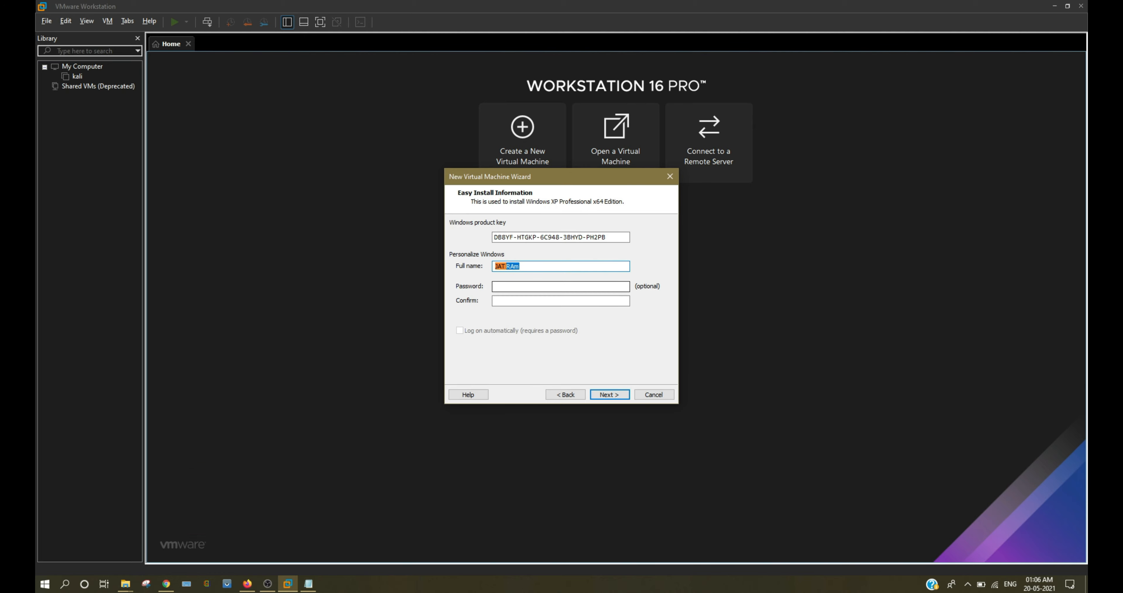
key("BackSpace")
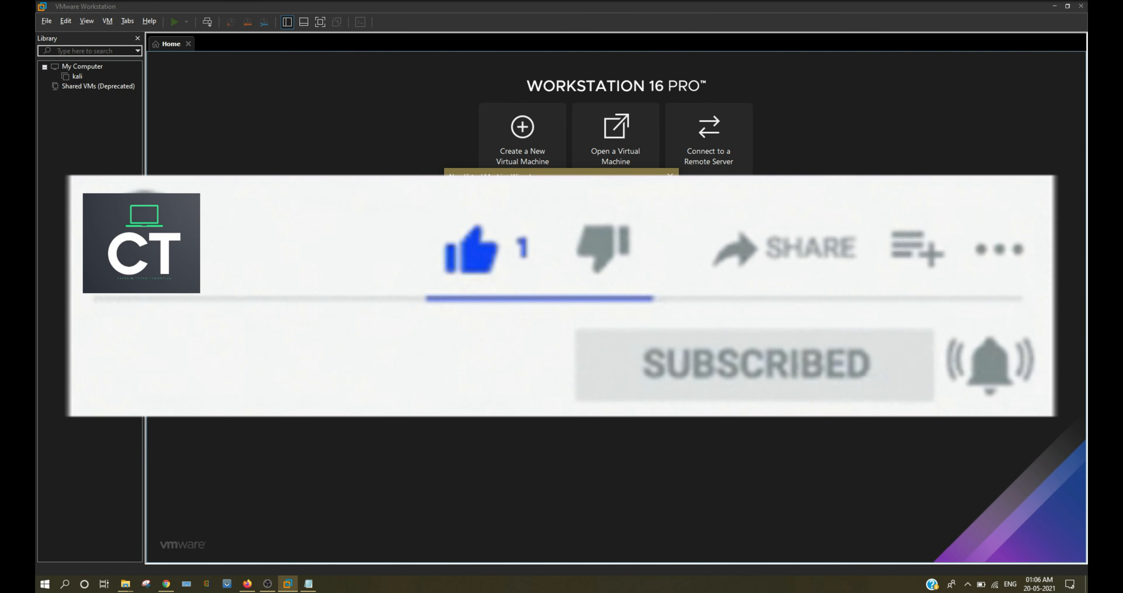
type("captain troubleshooting")
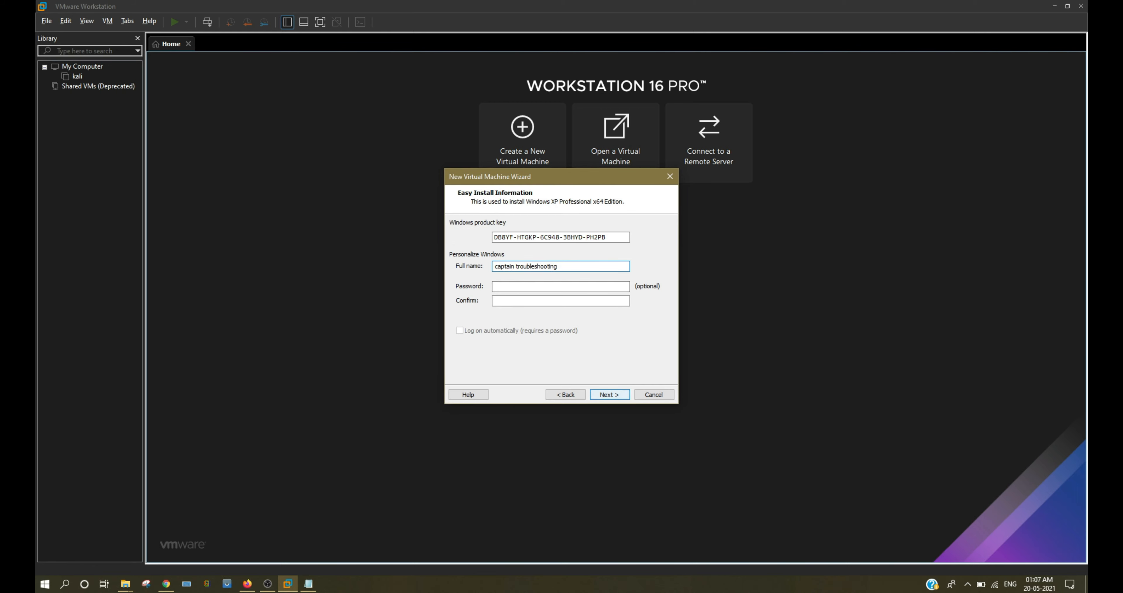
left_click(610, 394)
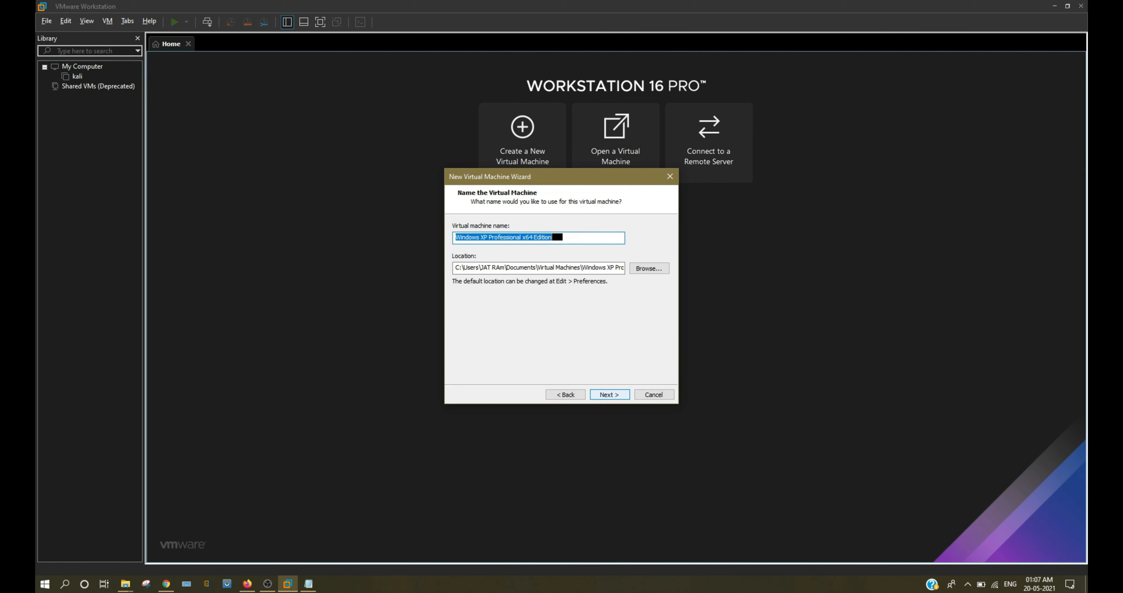
- Keep the default machine name, location and single processor core, and raise the virtual machine's memory above 1 GB
key("Return")
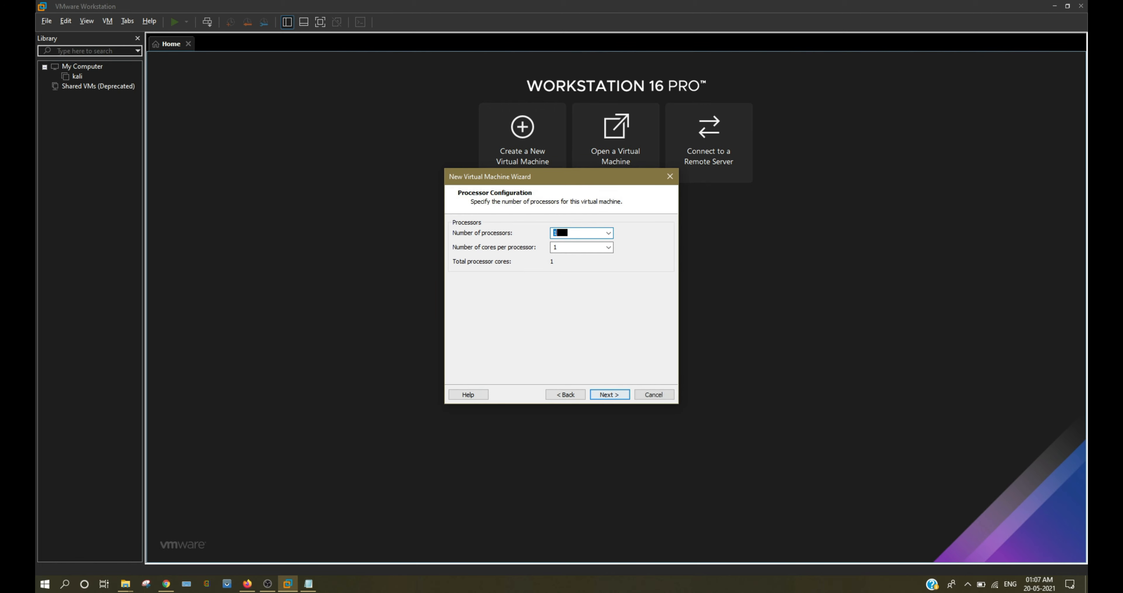
key("Return")
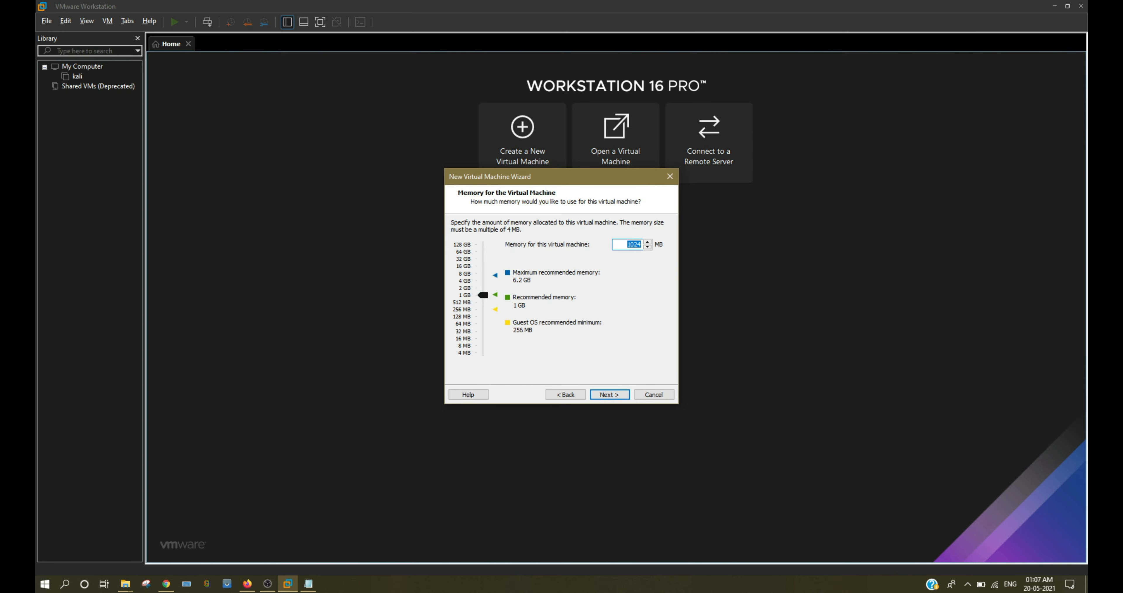
left_click_drag(483, 293, 482, 288)
left_click(607, 394)
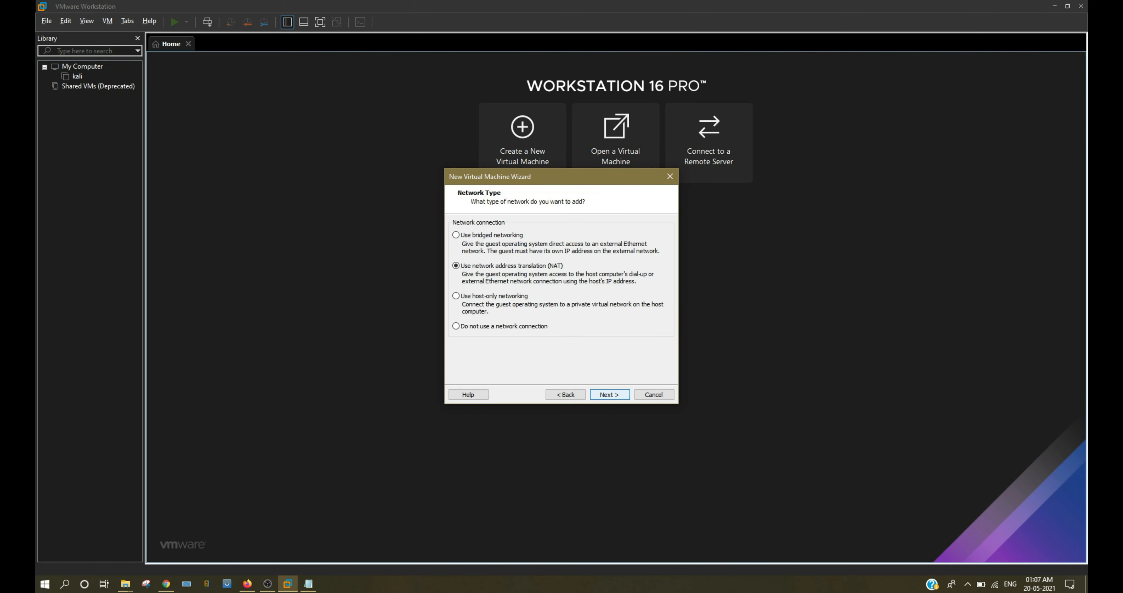
- Keep NAT networking and the LSI Logic controller, and choose to create a new SCSI virtual disk
key("Return")
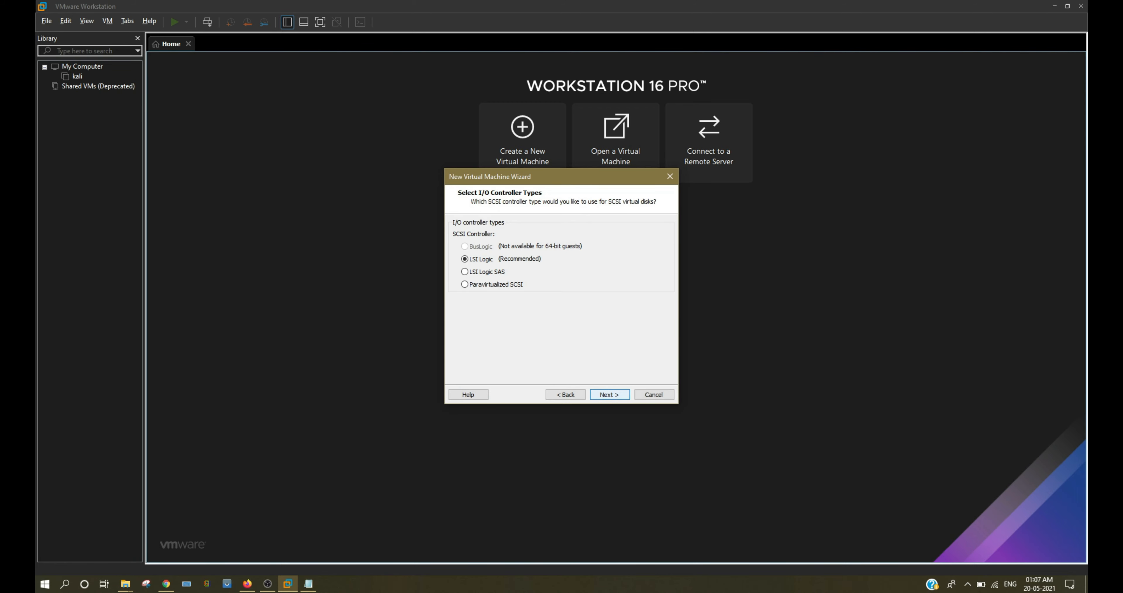
key("Return")
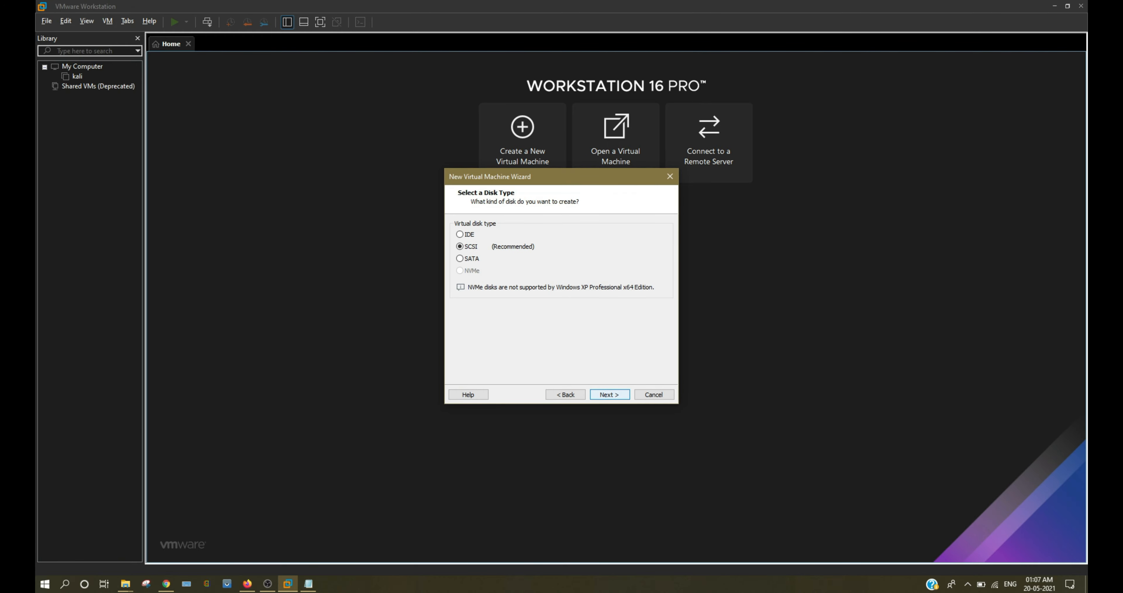
key("Return")
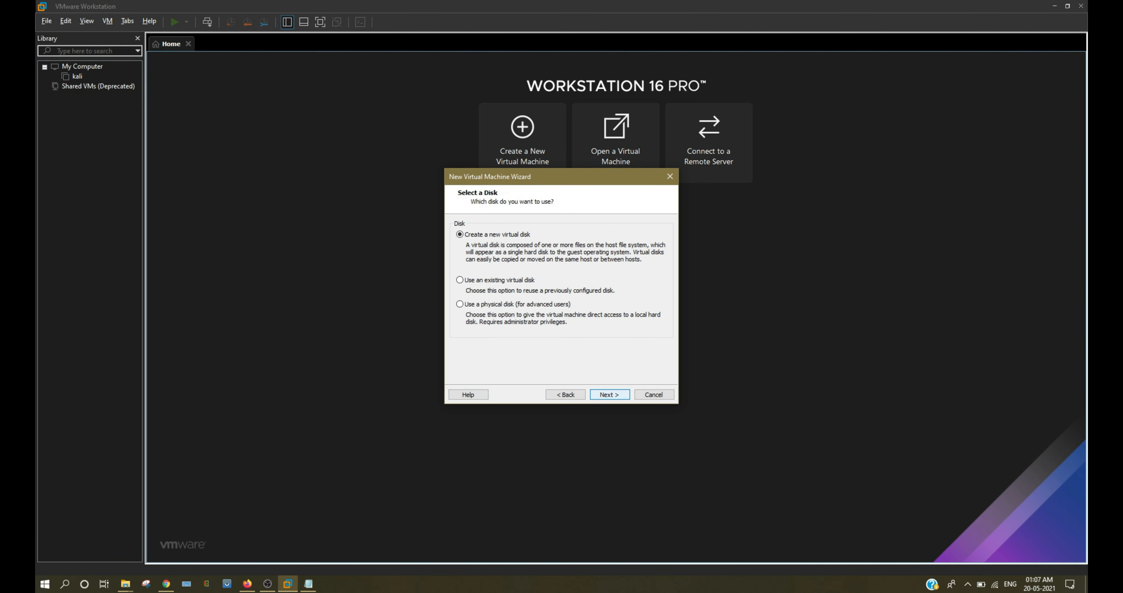
key("Return")
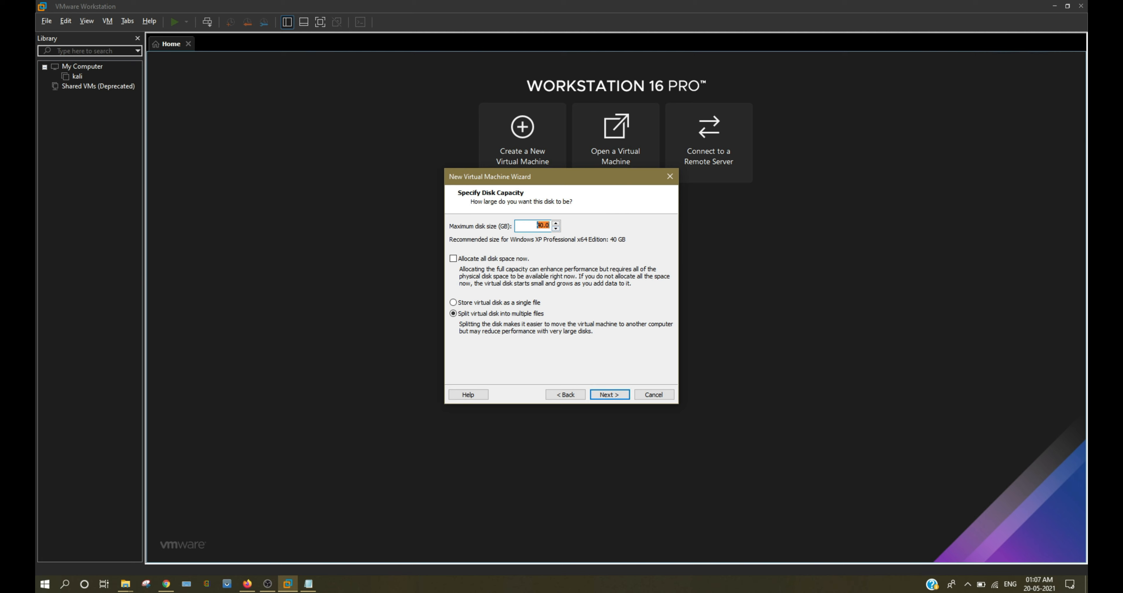
- Set the maximum disk size to 29 GB and store the virtual disk as a single file
key("Down")
key("Down")
key("Down")
key("Down")
key("Down")
key("Down")
key("Down")
key("Down")
key("Down")
key("Down")
key("Down")
left_click(538, 225)
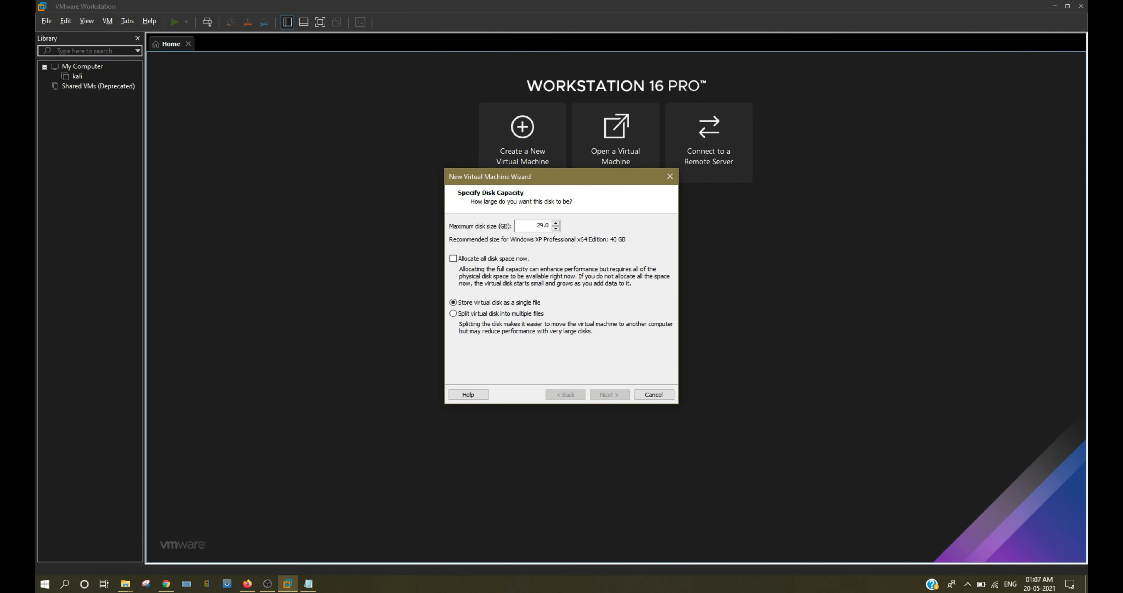
- Finish creating the Windows XP Professional x64 Edition virtual machine and power it on to start the installation
left_click(609, 394)
left_click(610, 394)
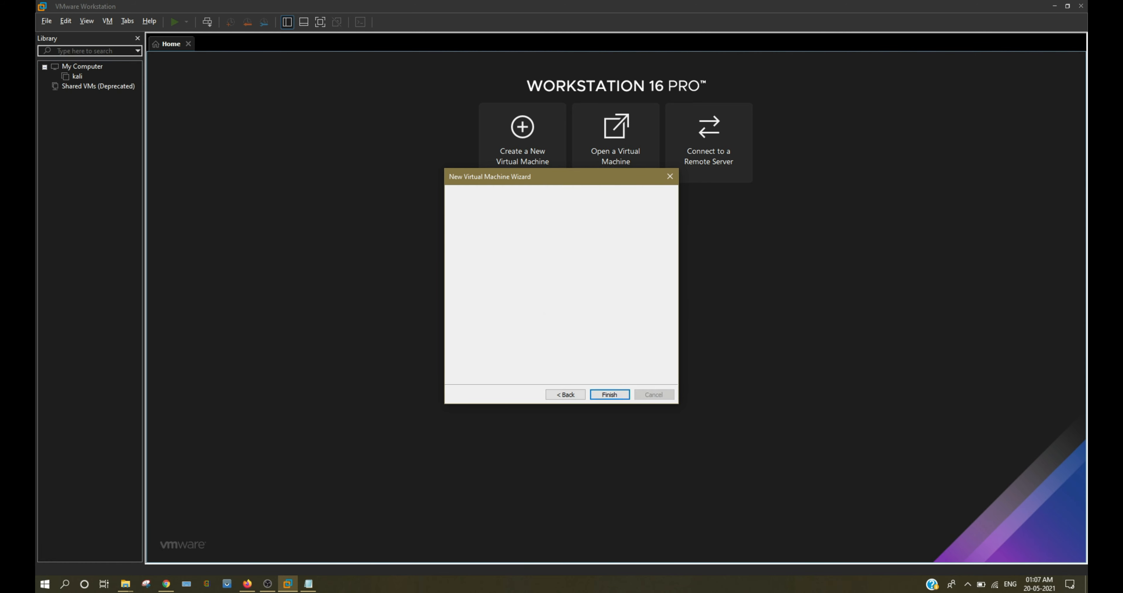
left_click(610, 394)
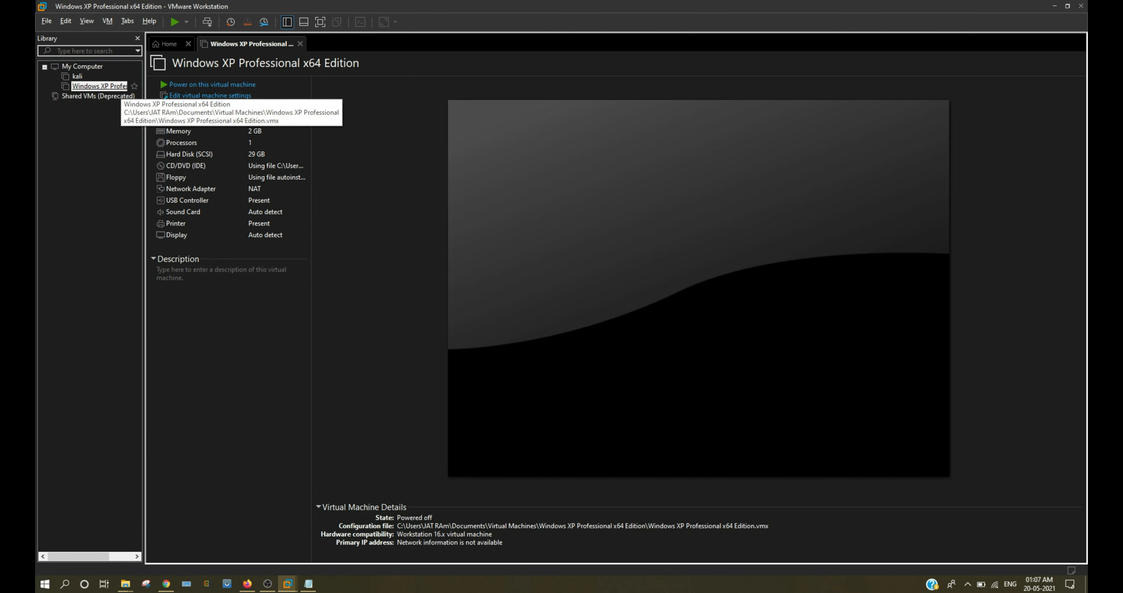
left_click(218, 85)
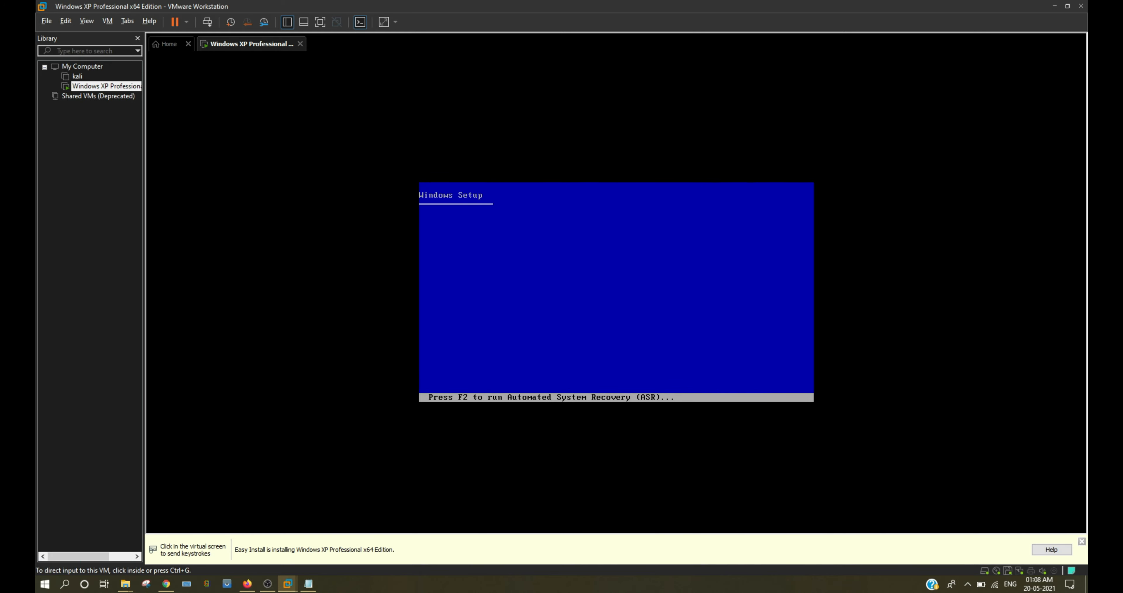
- Shrink the VMware Workstation window, move it across the host desktop while Windows setup runs, and maximize it again
left_click(1068, 6)
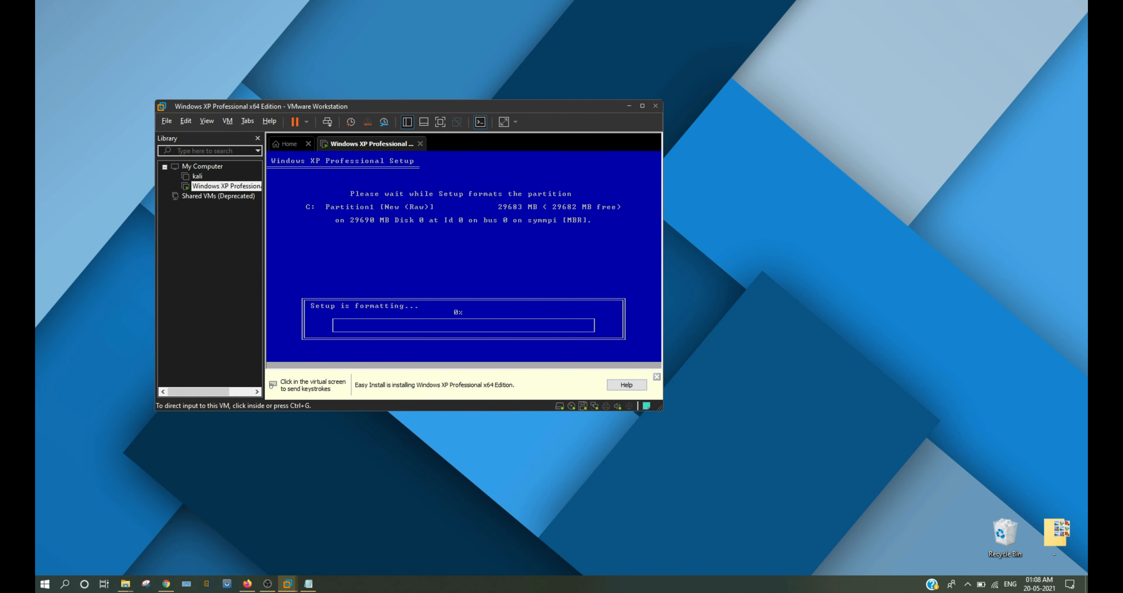
left_click_drag(565, 100, 667, 149)
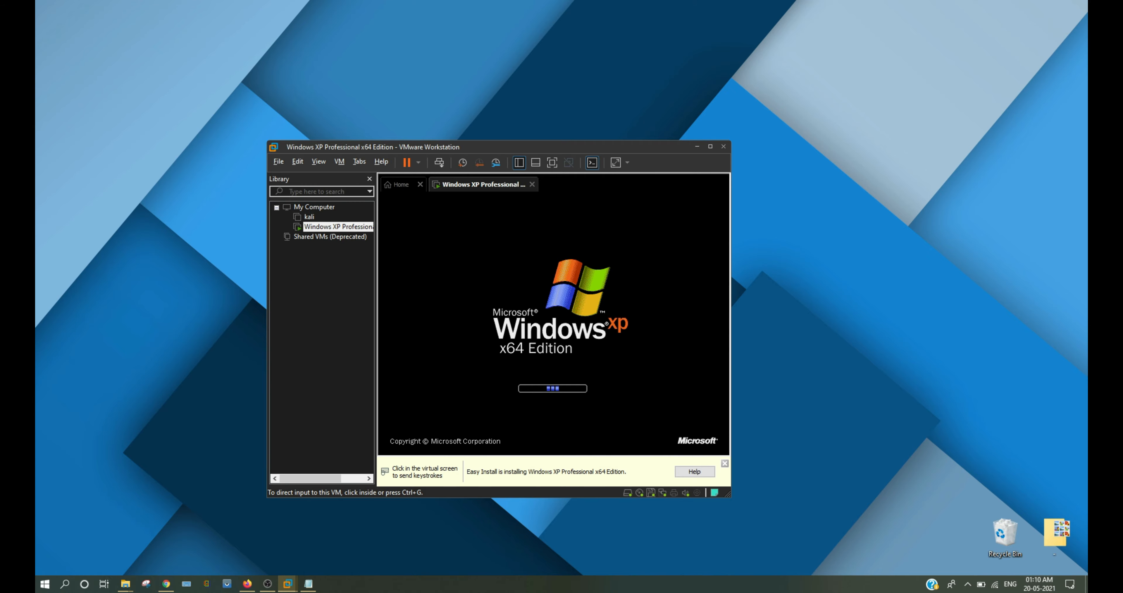
key("super+Up")
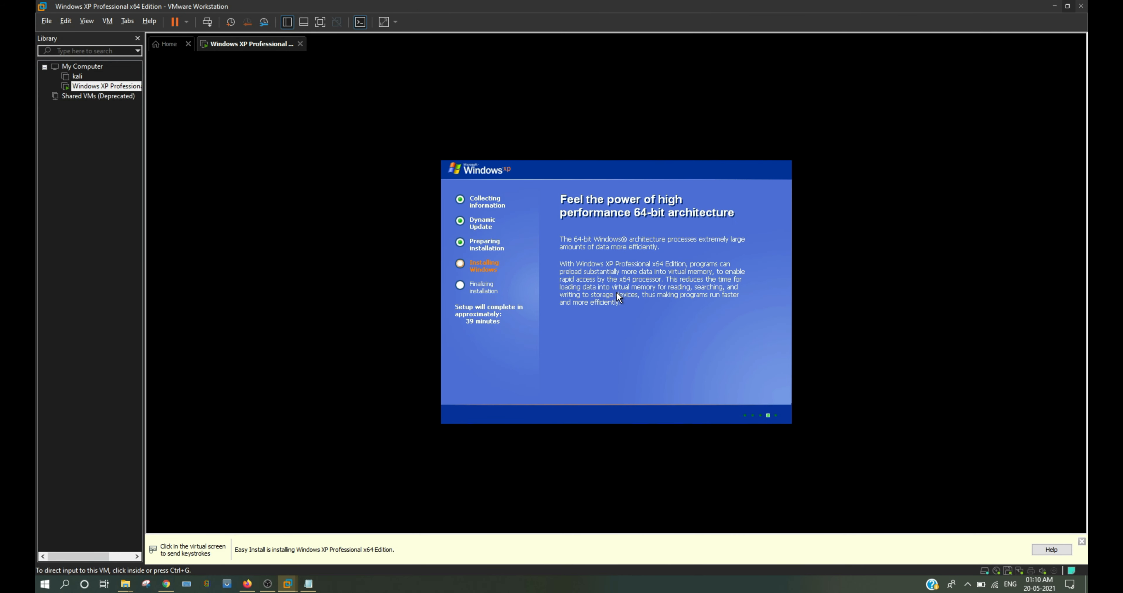
key("ctrl+alt+Return")
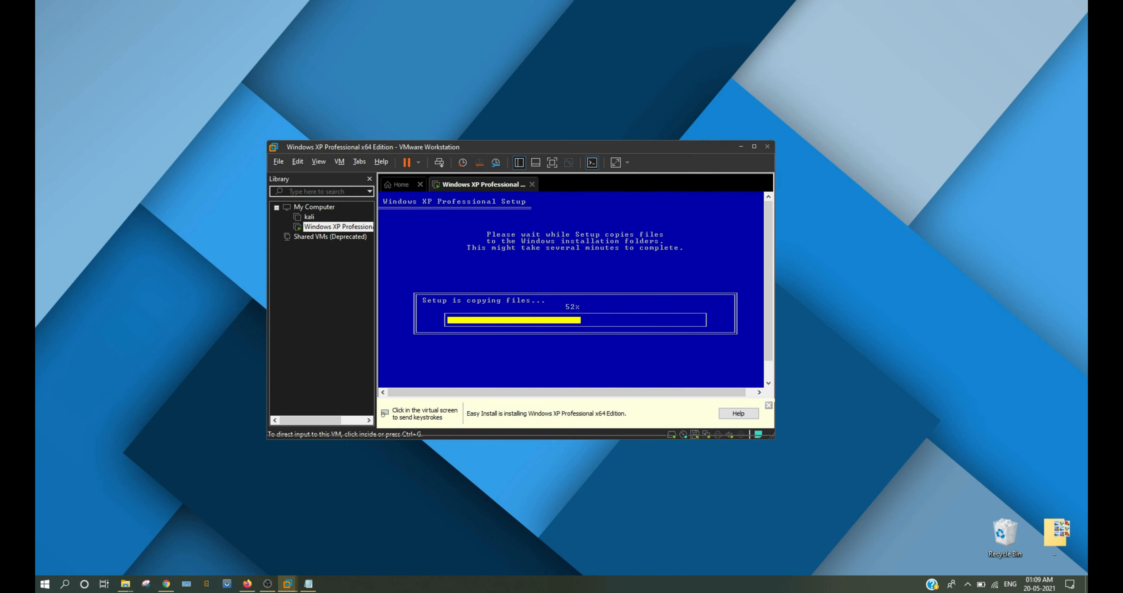
- Refresh the Windows XP desktop in the virtual machine and launch the Hearts game
right_click(615, 255)
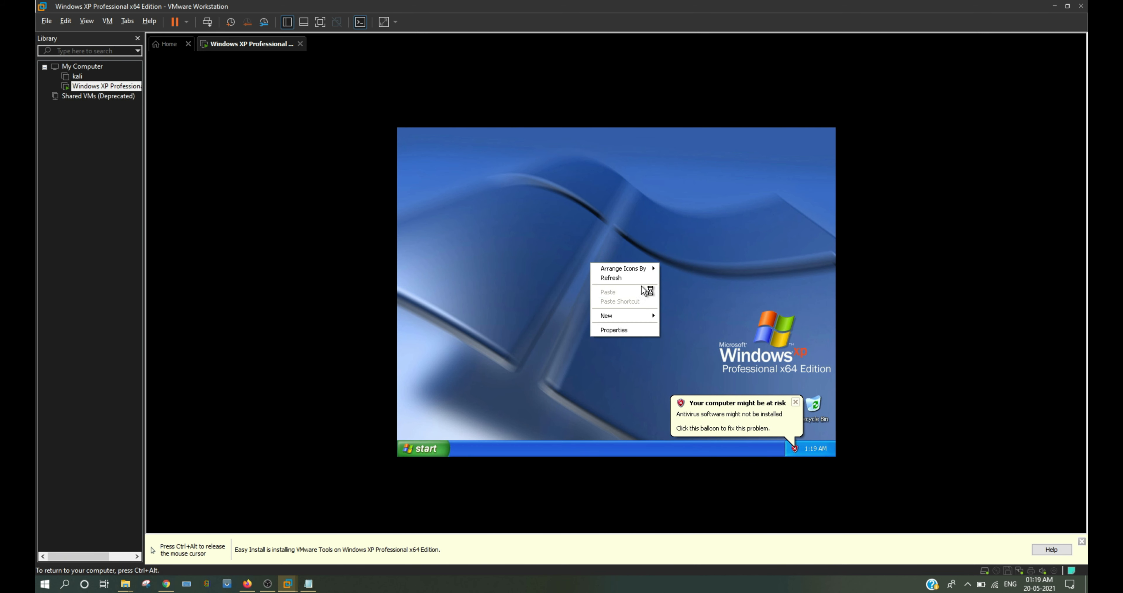
left_click(642, 285)
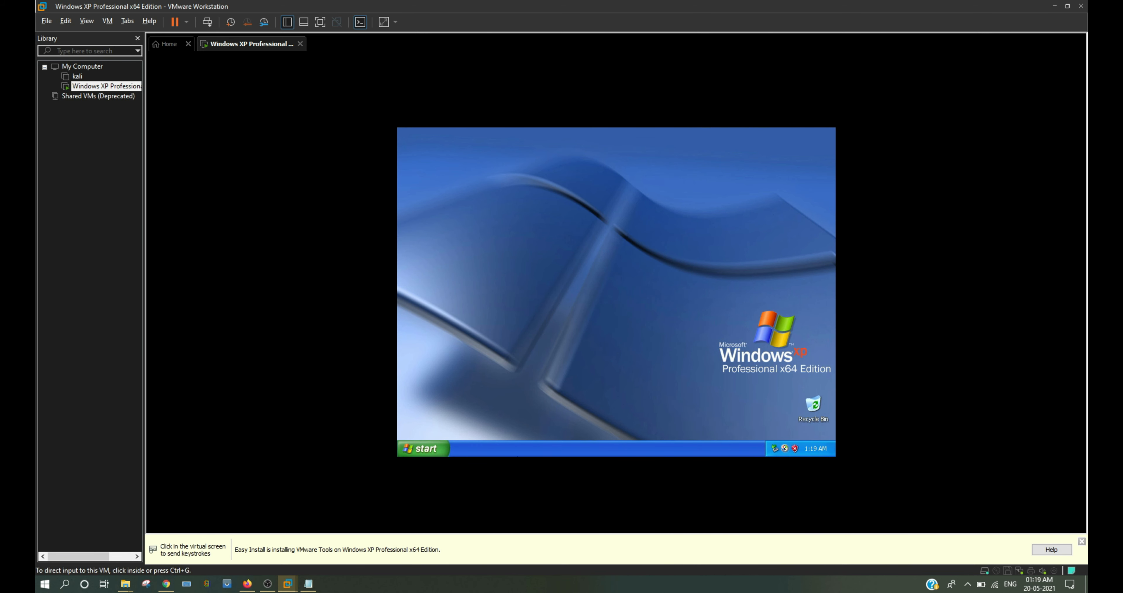
left_click(421, 448)
left_click(442, 408)
mouse_move(541, 296)
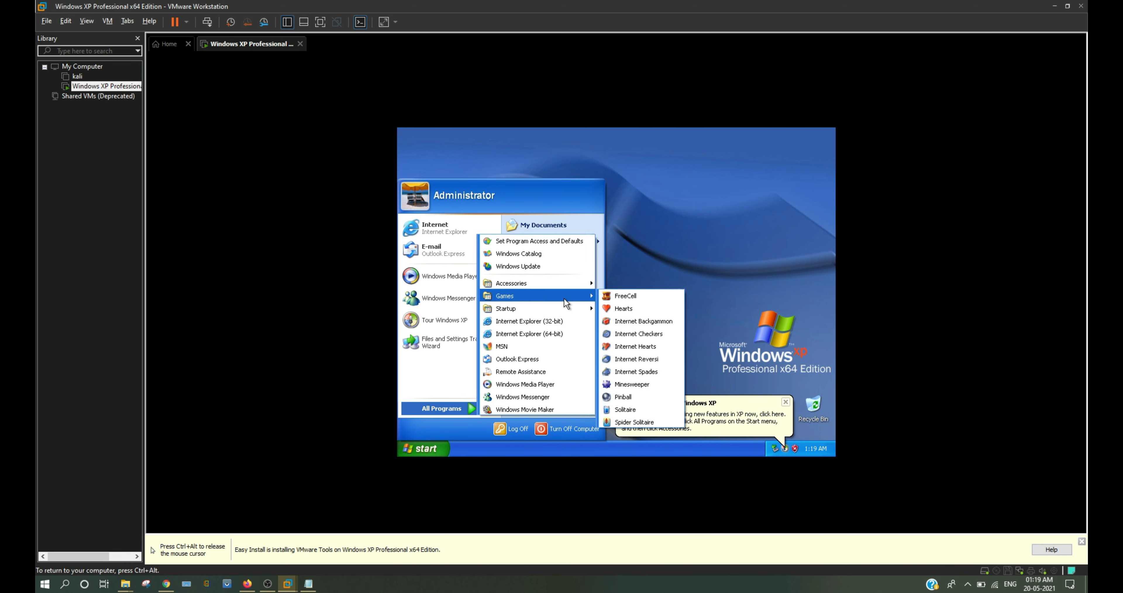
left_click(645, 308)
- Enter the player's name in the Microsoft Hearts Network welcome dialog and start the game
type("capta")
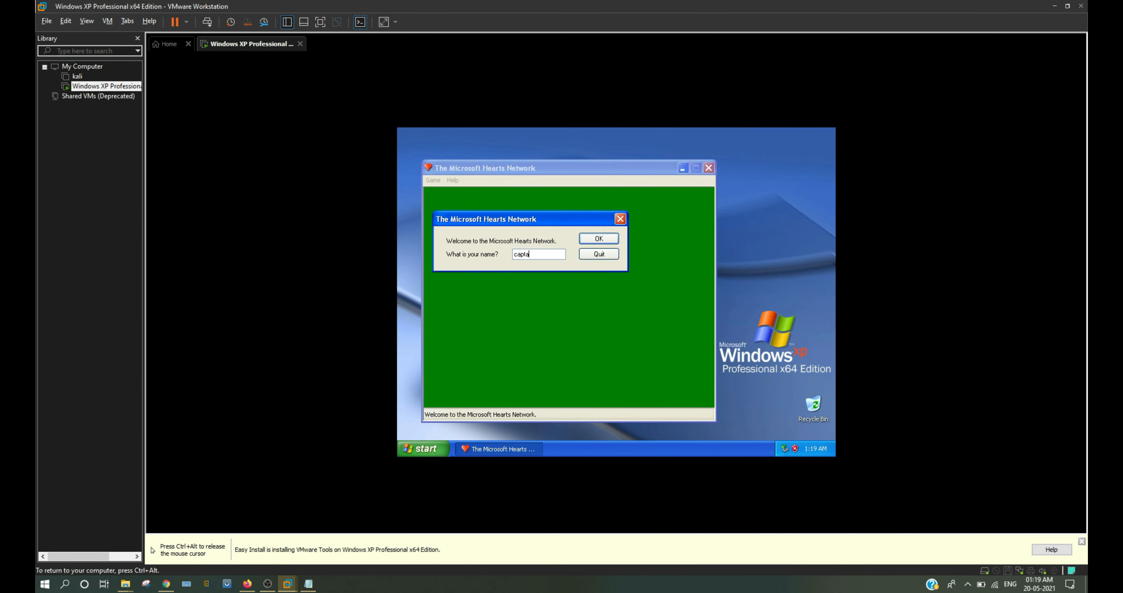
type("in")
left_click(602, 235)
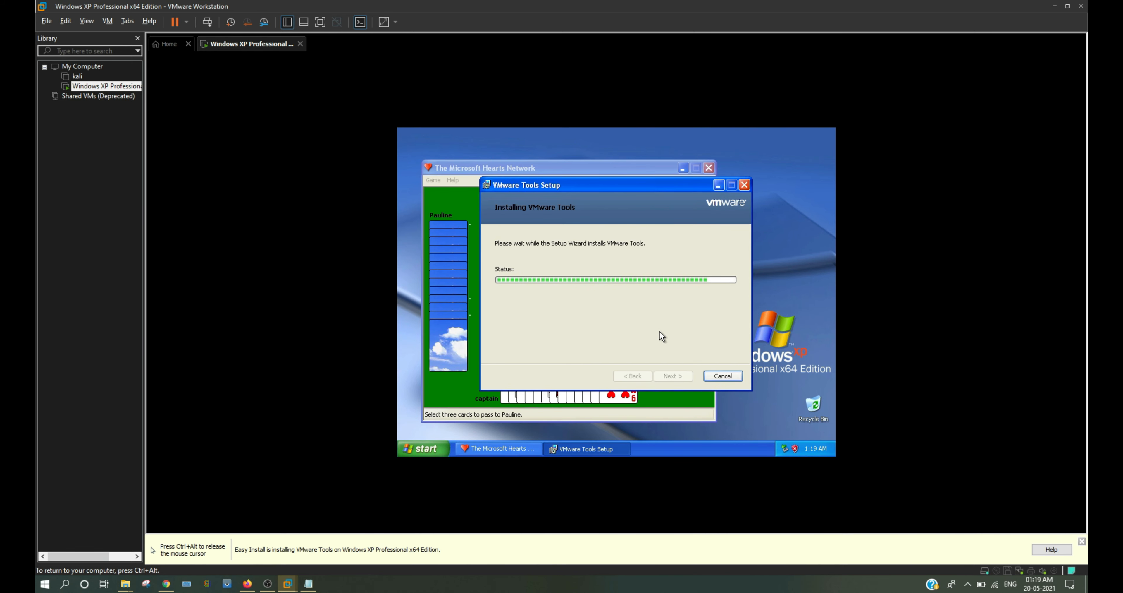
- Switch between the Hearts and VMware Tools Setup windows, minimizing Hearts and moving the setup window slightly higher on the desktop
left_click(461, 192)
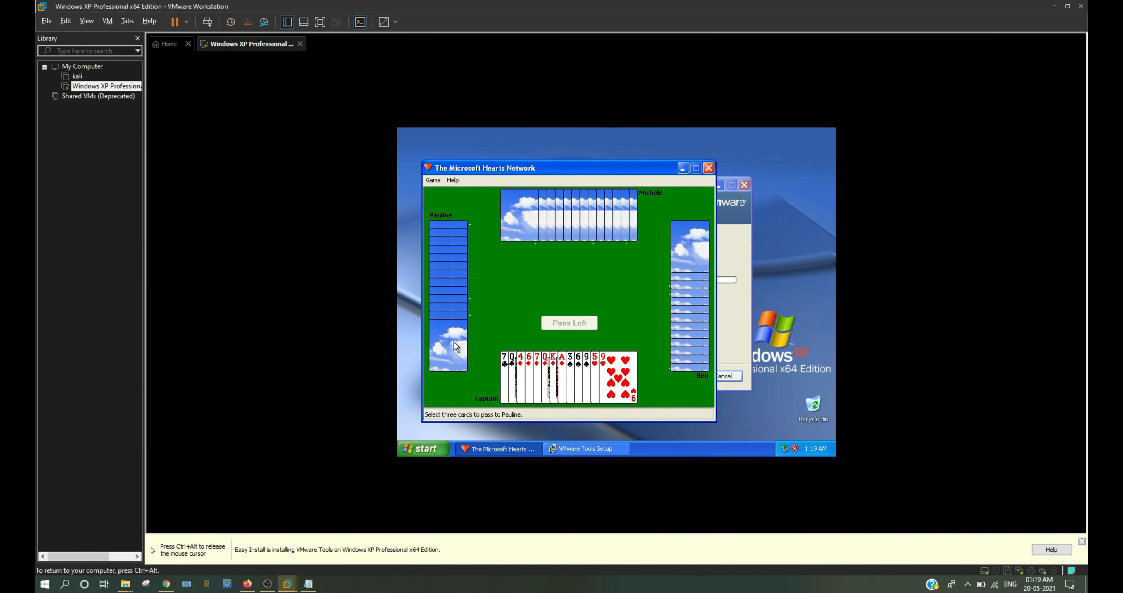
left_click(683, 168)
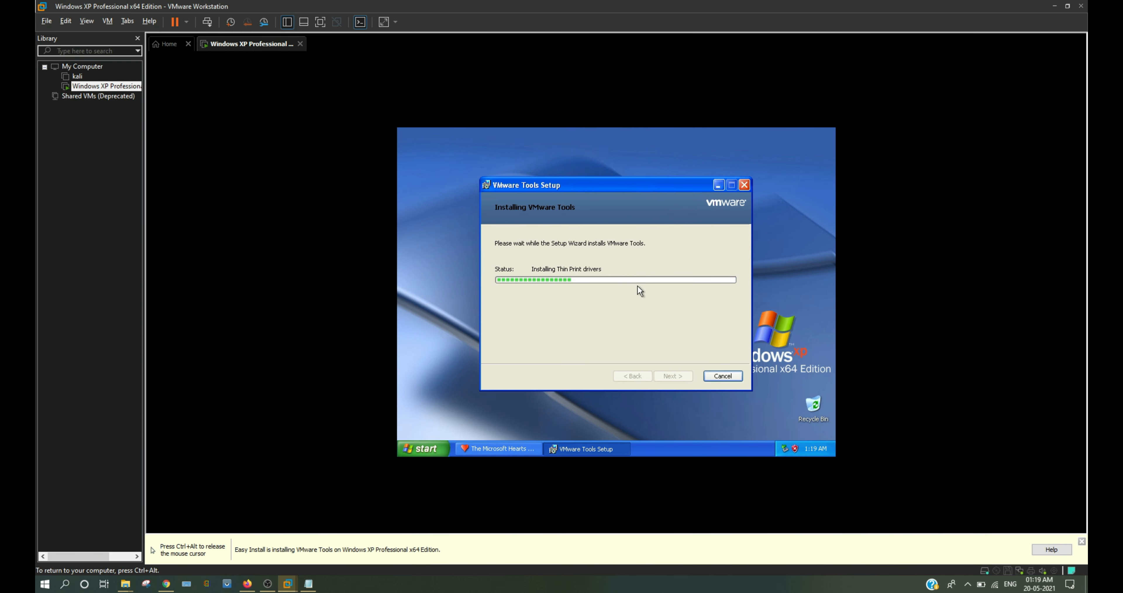
left_click_drag(620, 185, 610, 150)
left_click_drag(630, 190, 636, 179)
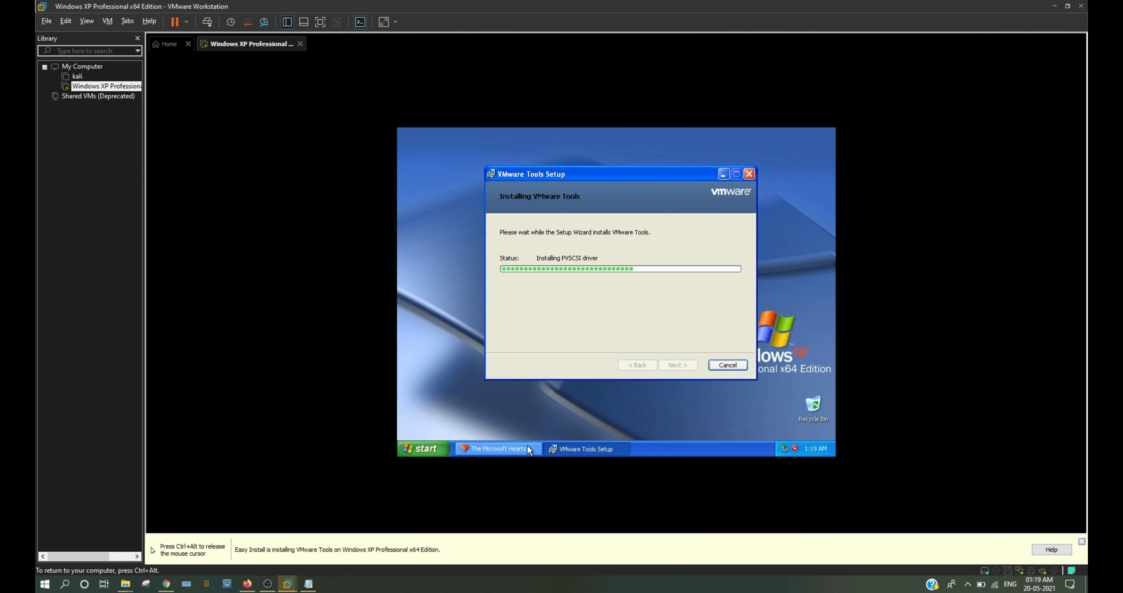
left_click(528, 448)
left_click(528, 448)
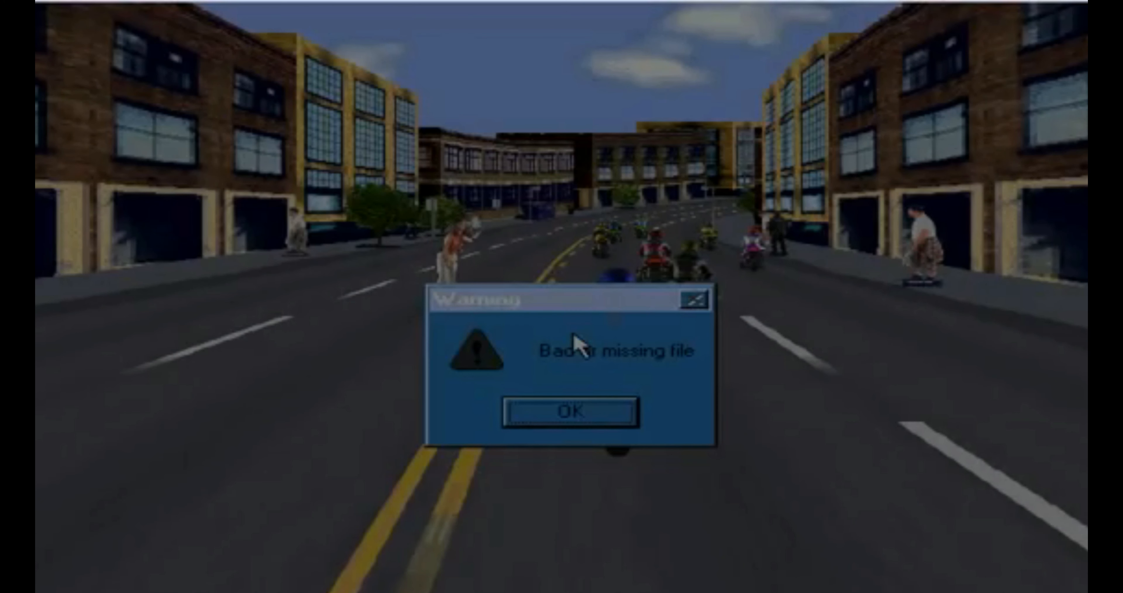
left_click(576, 420)
left_click(575, 420)
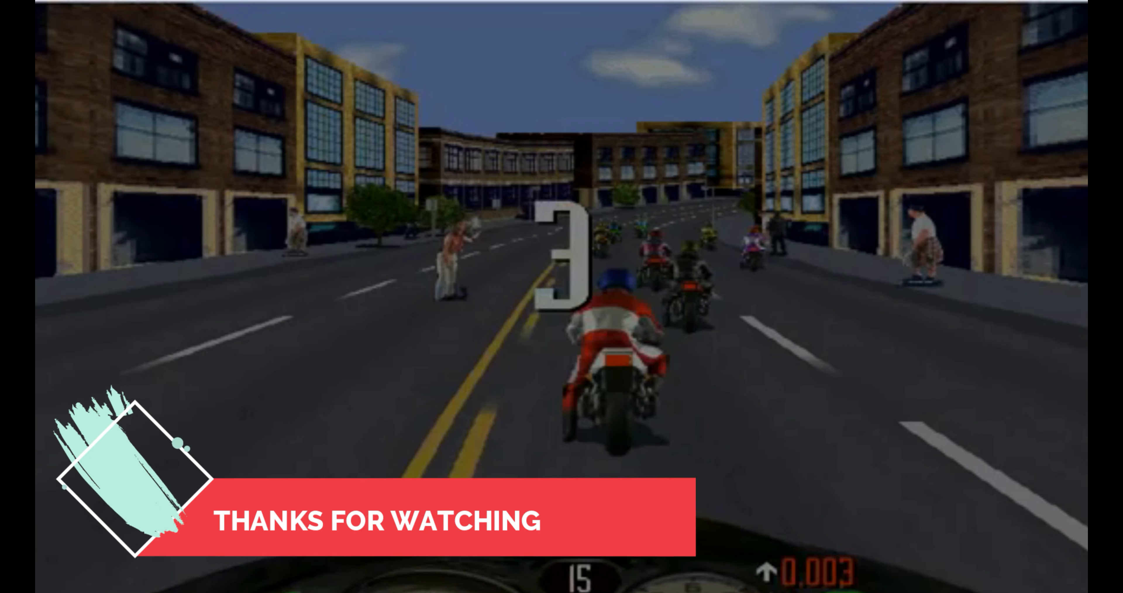